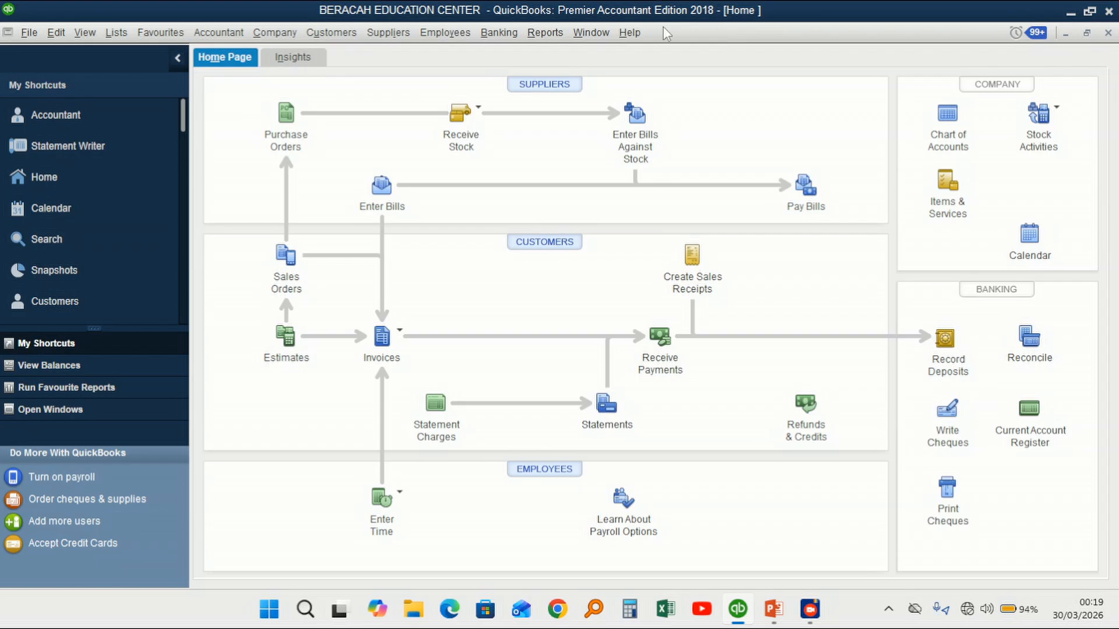
Open the standard Profit & Loss report from the company and financial reports
{"action": "left_click", "coordinate": [550, 39]}
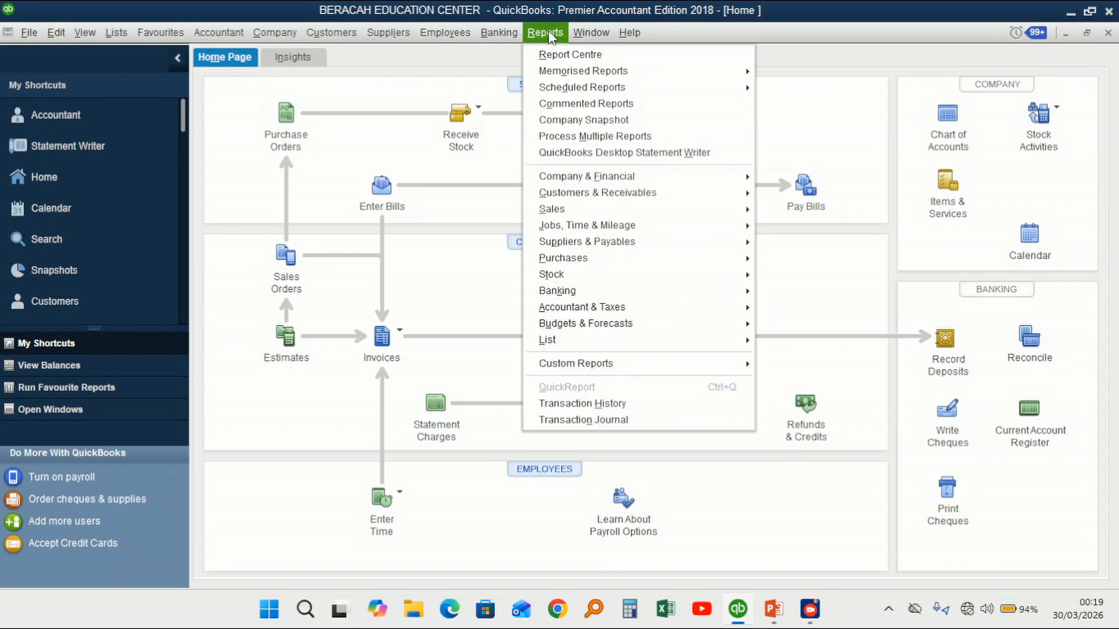
{"action": "mouse_move", "coordinate": [589, 181]}
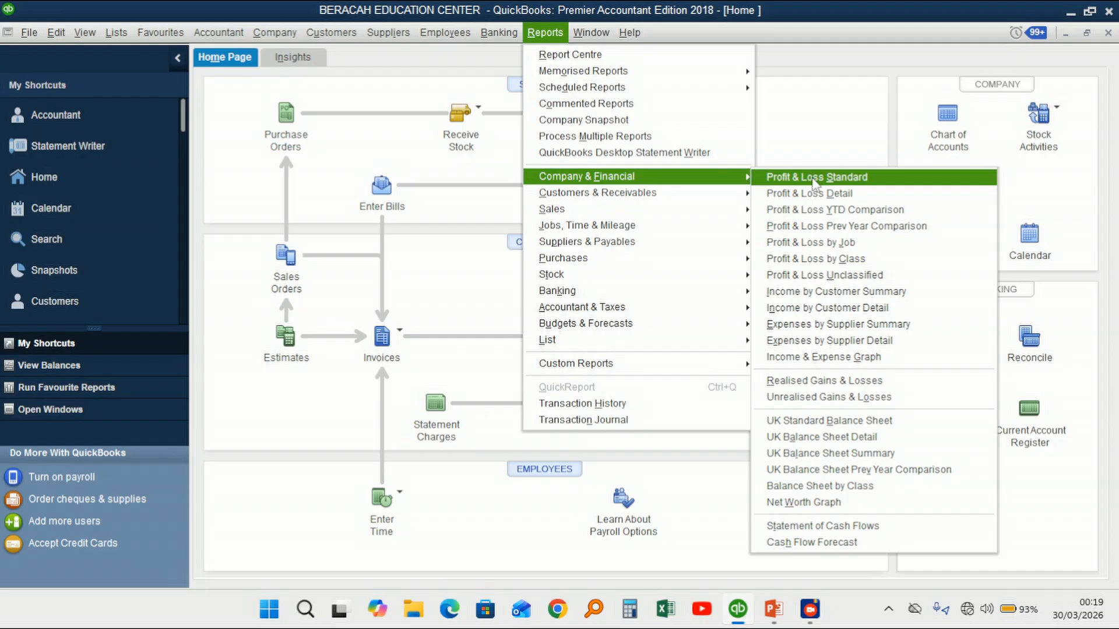
{"action": "left_click", "coordinate": [815, 182]}
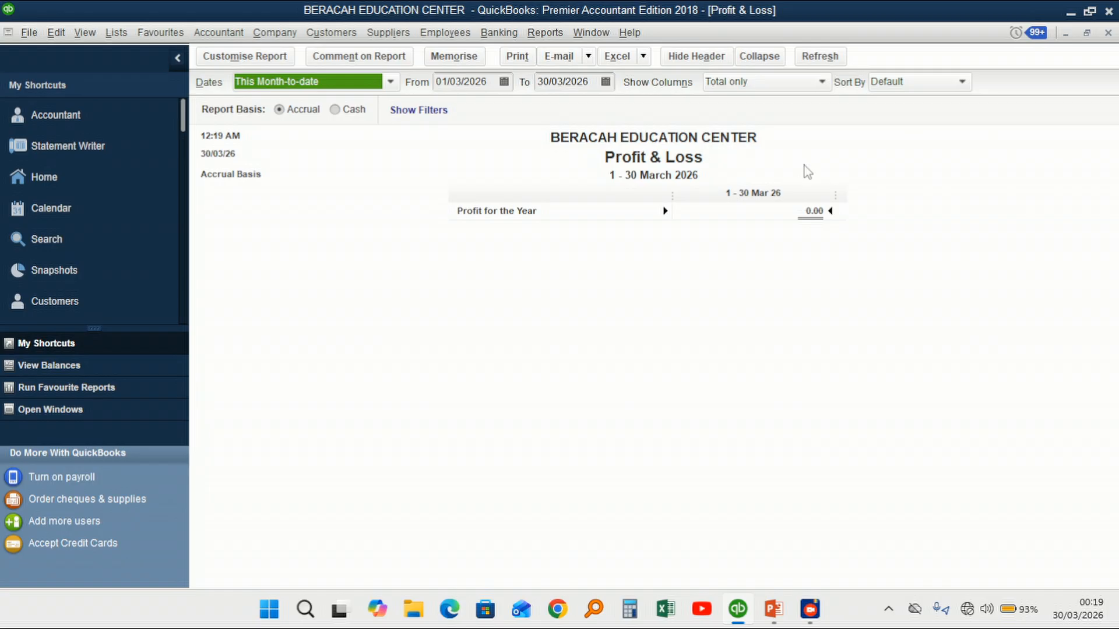
Set the Profit & Loss report's start date to 01/01/2025
{"action": "left_click", "coordinate": [470, 82]}
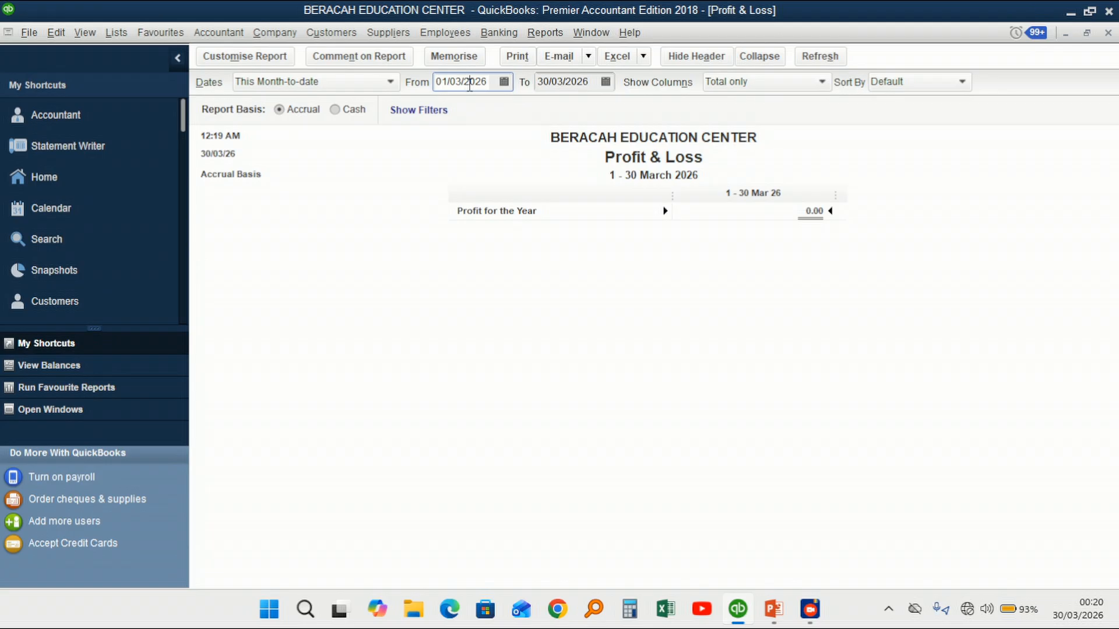
{"action": "left_click", "coordinate": [563, 82]}
{"action": "left_click", "coordinate": [462, 84]}
{"action": "left_click", "coordinate": [564, 81]}
{"action": "left_click", "coordinate": [488, 87]}
{"action": "left_click", "coordinate": [504, 83]}
{"action": "left_click", "coordinate": [453, 110]}
{"action": "left_click", "coordinate": [453, 110]}
{"action": "left_click", "coordinate": [452, 111]}
{"action": "left_click", "coordinate": [453, 110]}
{"action": "left_click", "coordinate": [452, 111]}
{"action": "left_click", "coordinate": [452, 110]}
{"action": "left_click", "coordinate": [453, 111]}
{"action": "left_click", "coordinate": [452, 111]}
{"action": "left_click", "coordinate": [453, 111]}
{"action": "left_click", "coordinate": [453, 110]}
{"action": "left_click", "coordinate": [453, 111]}
{"action": "left_click", "coordinate": [452, 111]}
{"action": "left_click", "coordinate": [453, 111]}
{"action": "left_click", "coordinate": [453, 111]}
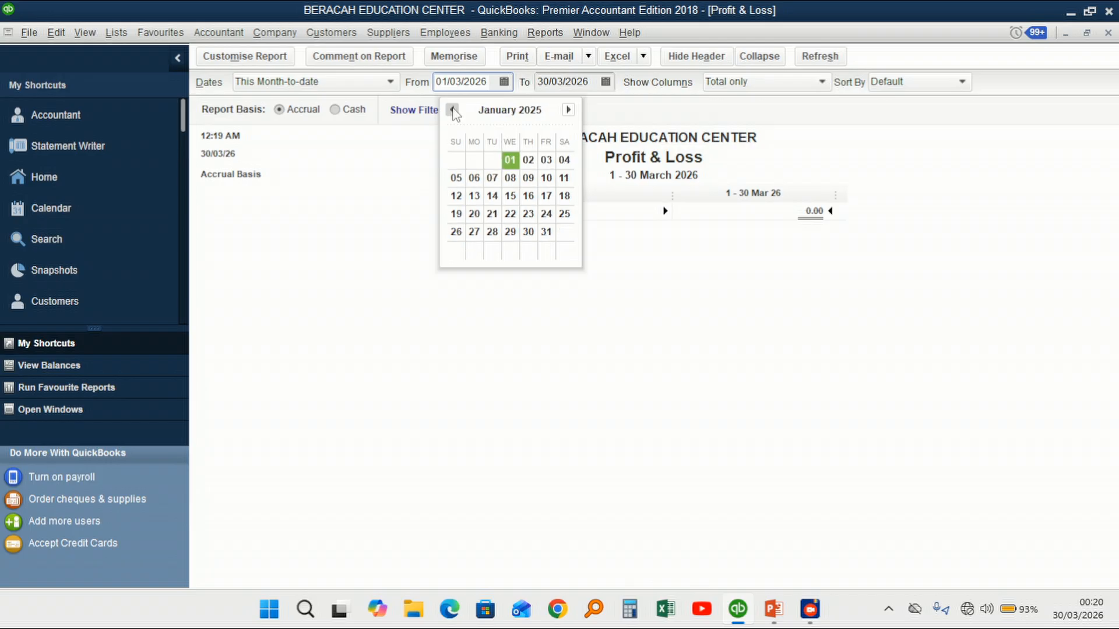
{"action": "left_click", "coordinate": [510, 160]}
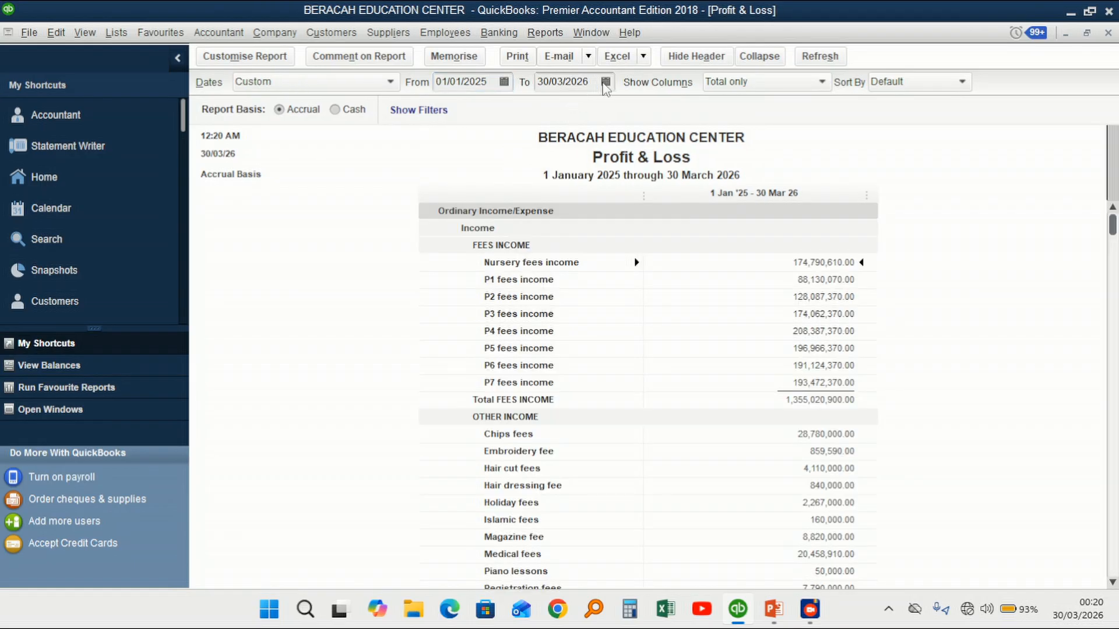
Set the report's end date to 31/12/2025 and refresh the report
{"action": "left_click", "coordinate": [605, 82]}
{"action": "left_click", "coordinate": [554, 109]}
{"action": "left_click", "coordinate": [553, 110]}
{"action": "left_click", "coordinate": [553, 110]}
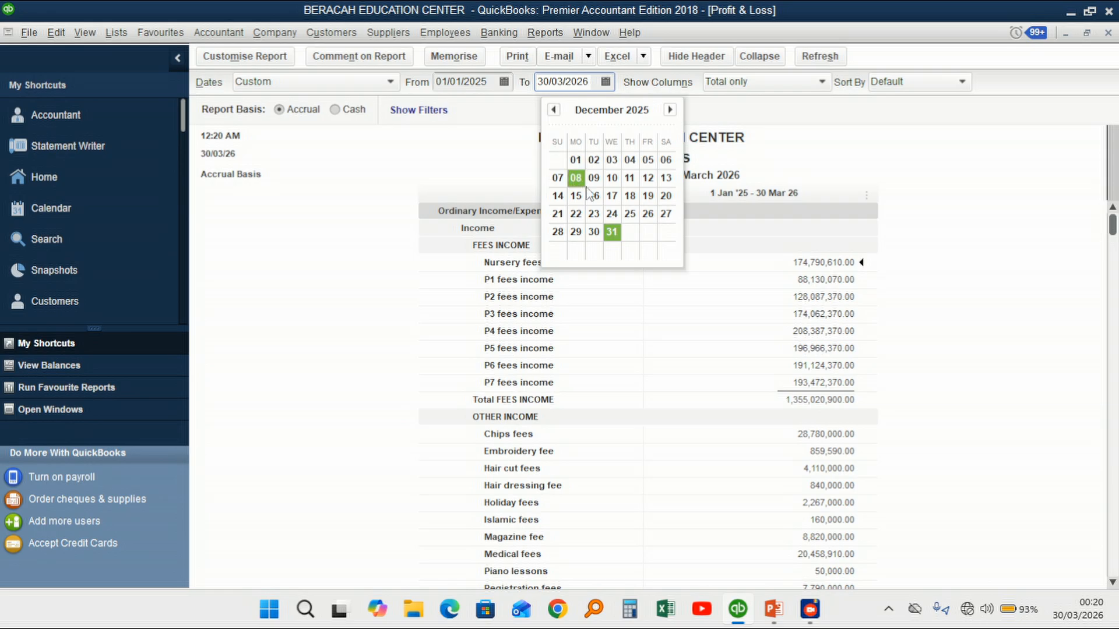
{"action": "left_click", "coordinate": [612, 232]}
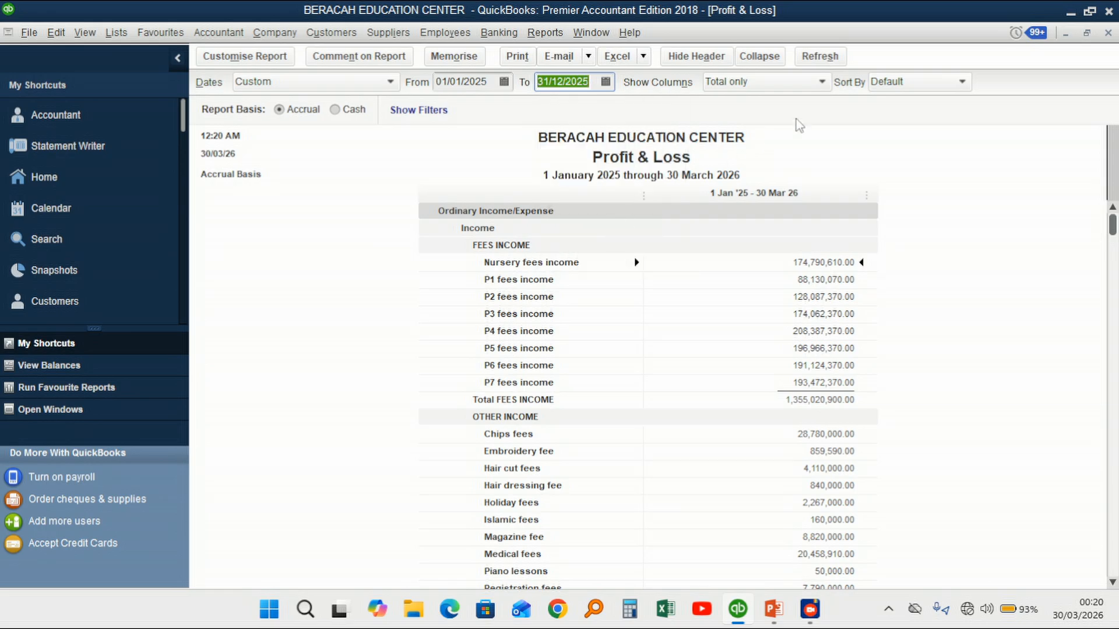
{"action": "left_click", "coordinate": [829, 57]}
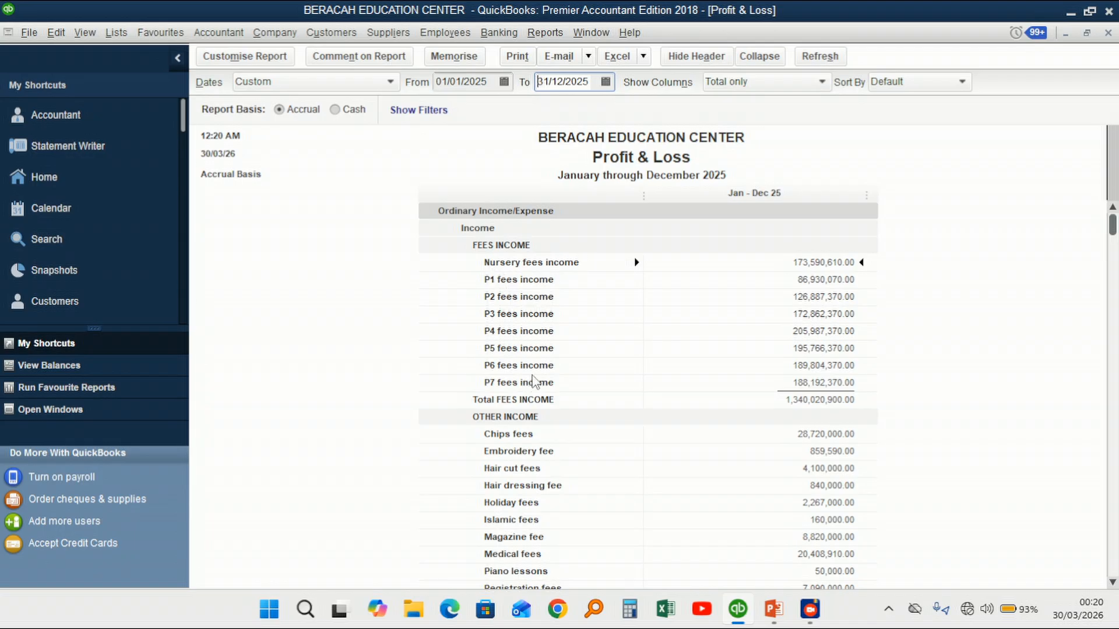
Review the Profit & Loss report's income and expense accounts down to the profit for the year
{"action": "scroll", "coordinate": [535, 381], "scroll_direction": "down", "scroll_amount": 1}
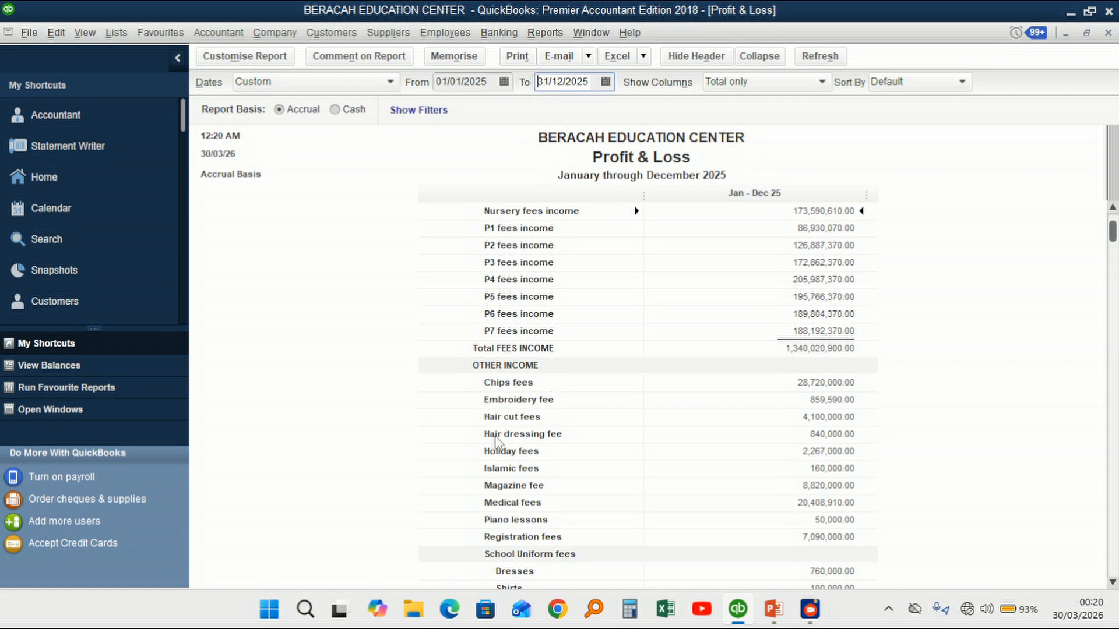
{"action": "scroll", "coordinate": [618, 439], "scroll_direction": "down", "scroll_amount": 1}
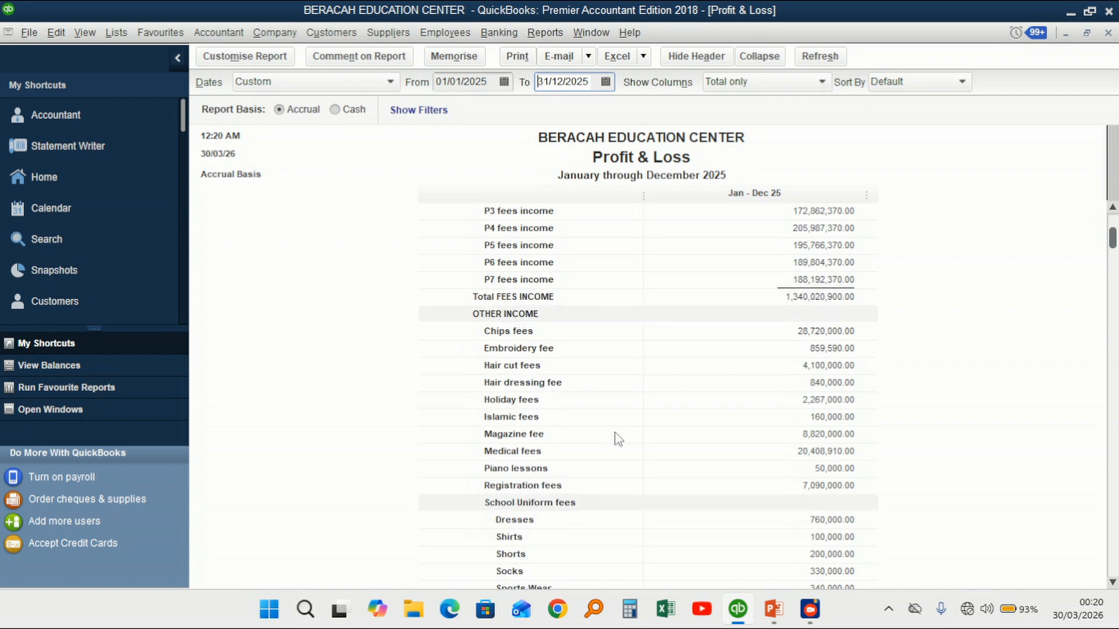
{"action": "scroll", "coordinate": [617, 439], "scroll_direction": "down", "scroll_amount": 8}
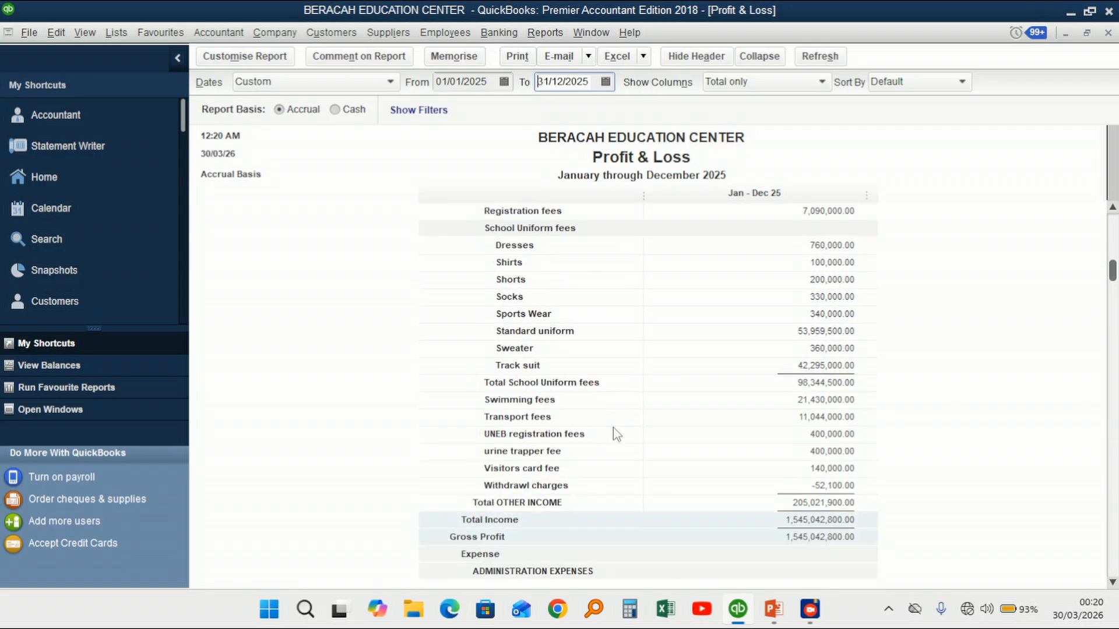
{"action": "scroll", "coordinate": [613, 427], "scroll_direction": "down", "scroll_amount": 1}
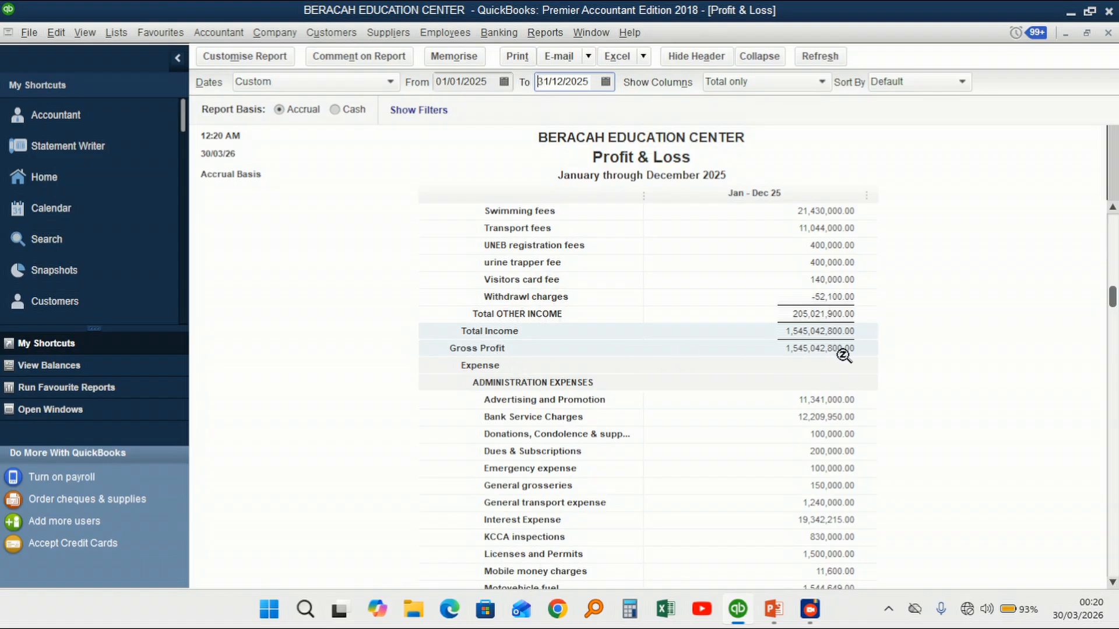
{"action": "scroll", "coordinate": [497, 395], "scroll_direction": "down", "scroll_amount": 1}
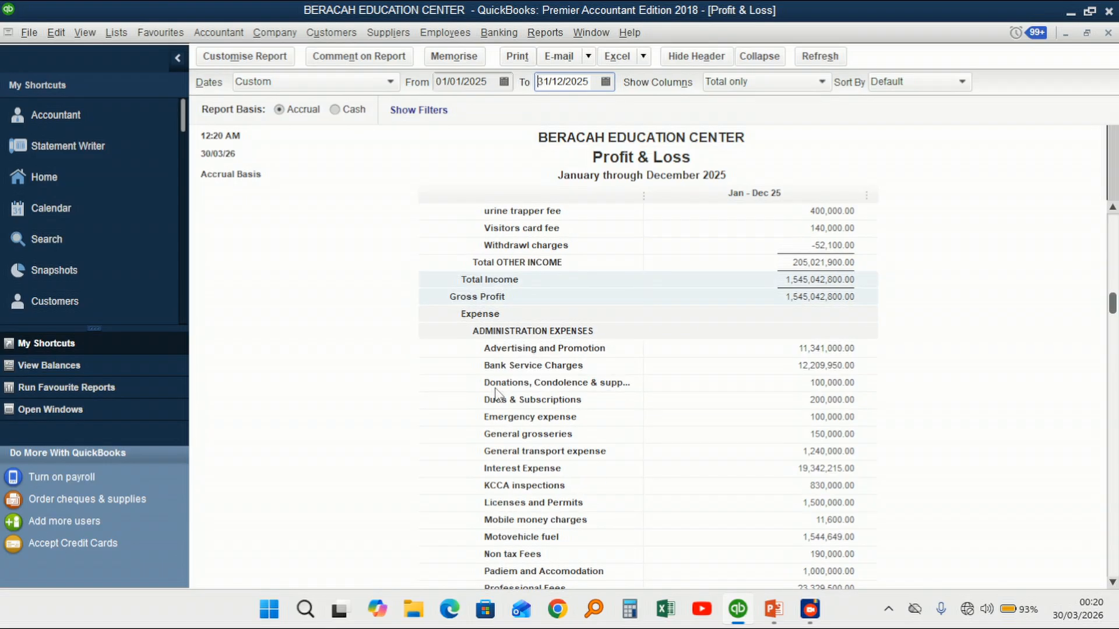
{"action": "scroll", "coordinate": [498, 367], "scroll_direction": "down", "scroll_amount": 3}
{"action": "scroll", "coordinate": [512, 320], "scroll_direction": "up", "scroll_amount": 2}
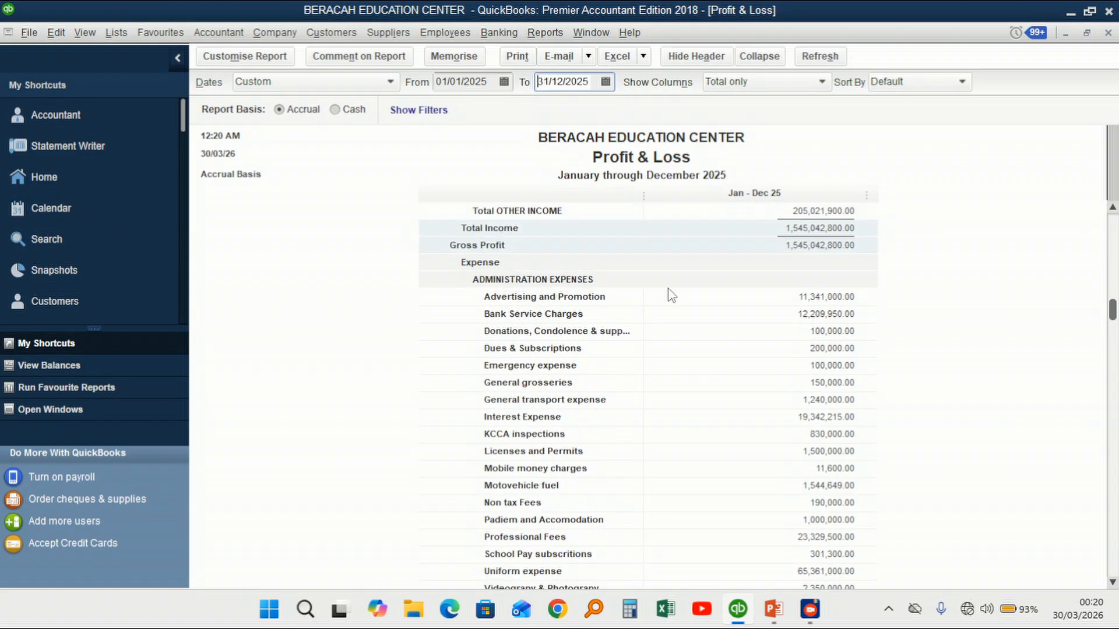
{"action": "scroll", "coordinate": [508, 350], "scroll_direction": "down", "scroll_amount": 4}
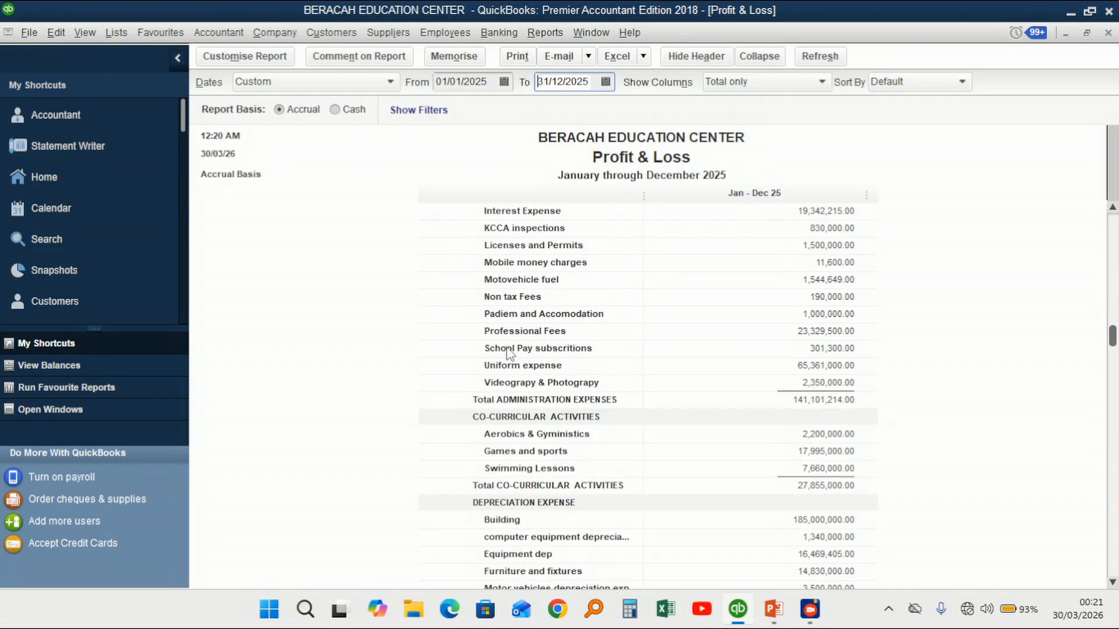
{"action": "scroll", "coordinate": [508, 350], "scroll_direction": "down", "scroll_amount": 2}
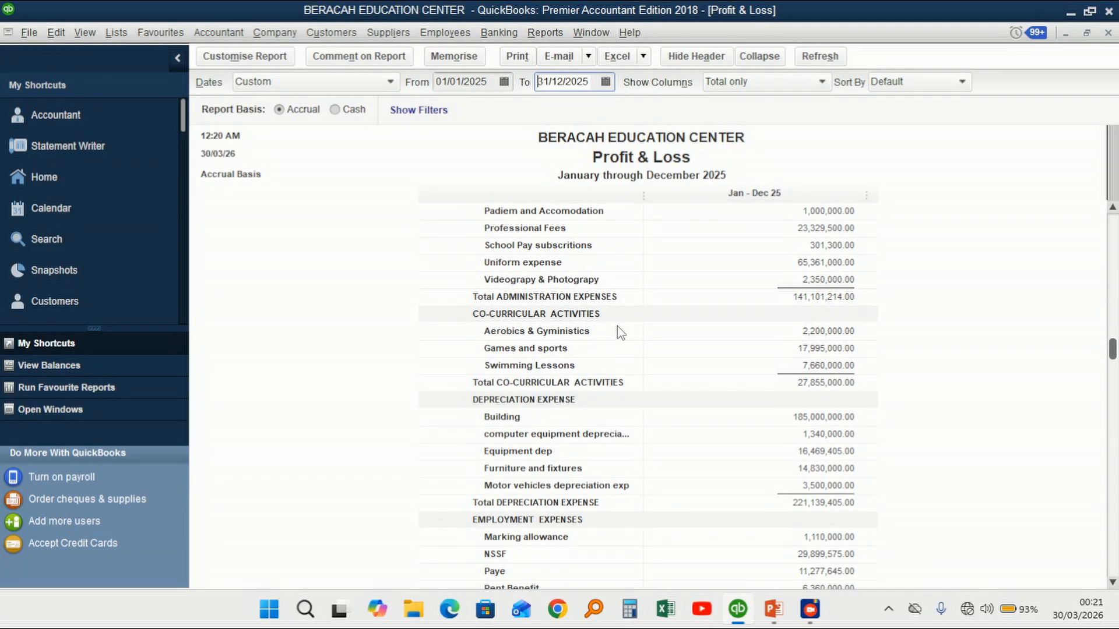
{"action": "scroll", "coordinate": [621, 333], "scroll_direction": "down", "scroll_amount": 1}
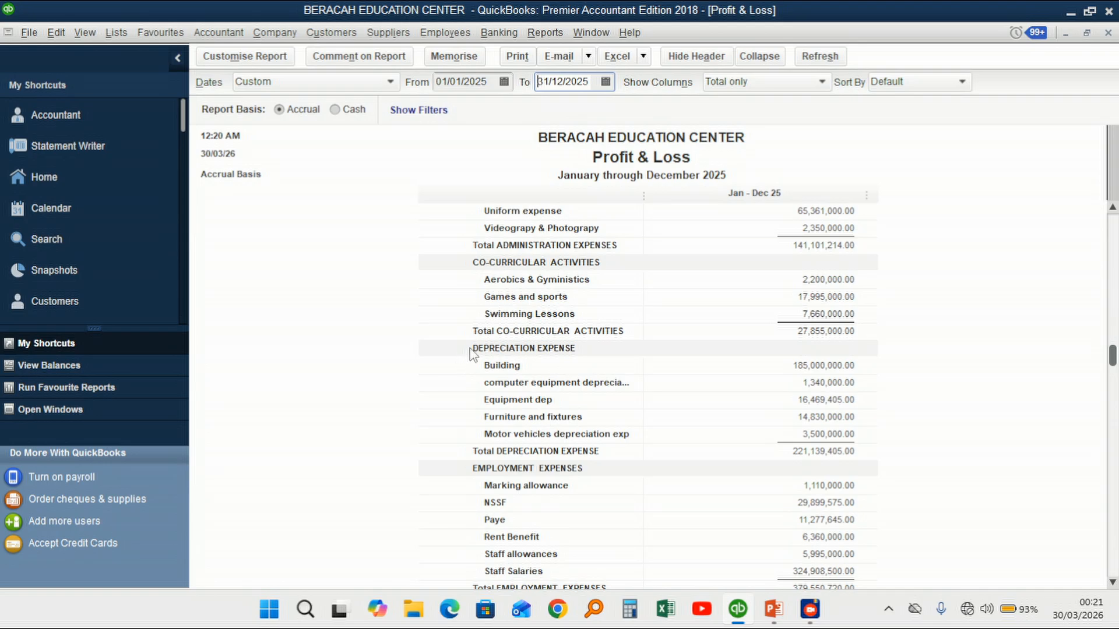
{"action": "scroll", "coordinate": [535, 382], "scroll_direction": "down", "scroll_amount": 2}
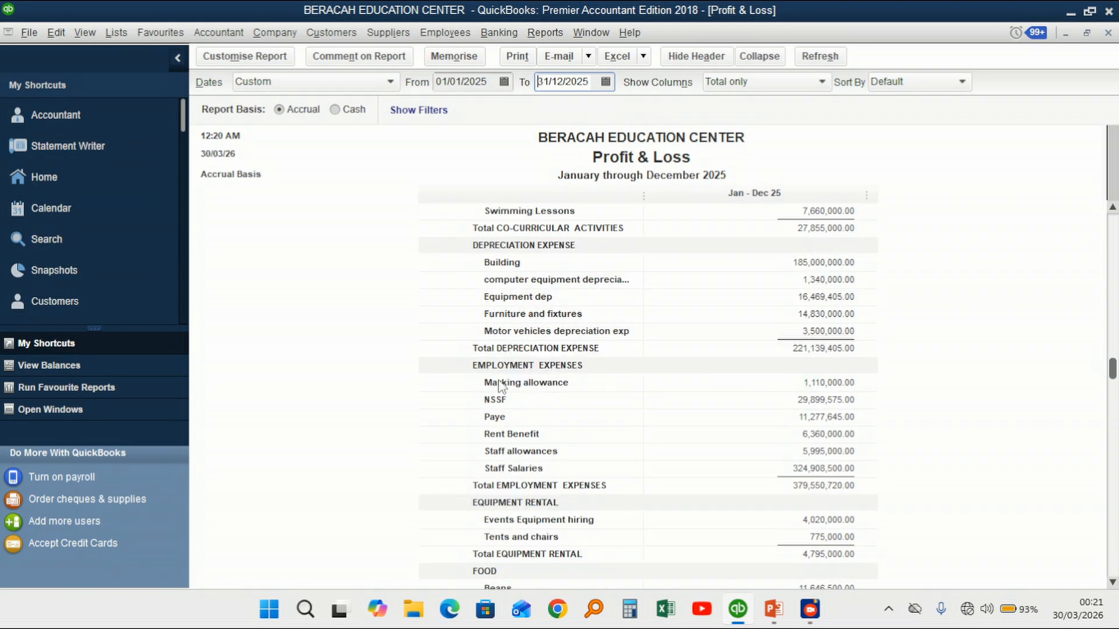
{"action": "scroll", "coordinate": [521, 402], "scroll_direction": "down", "scroll_amount": 4}
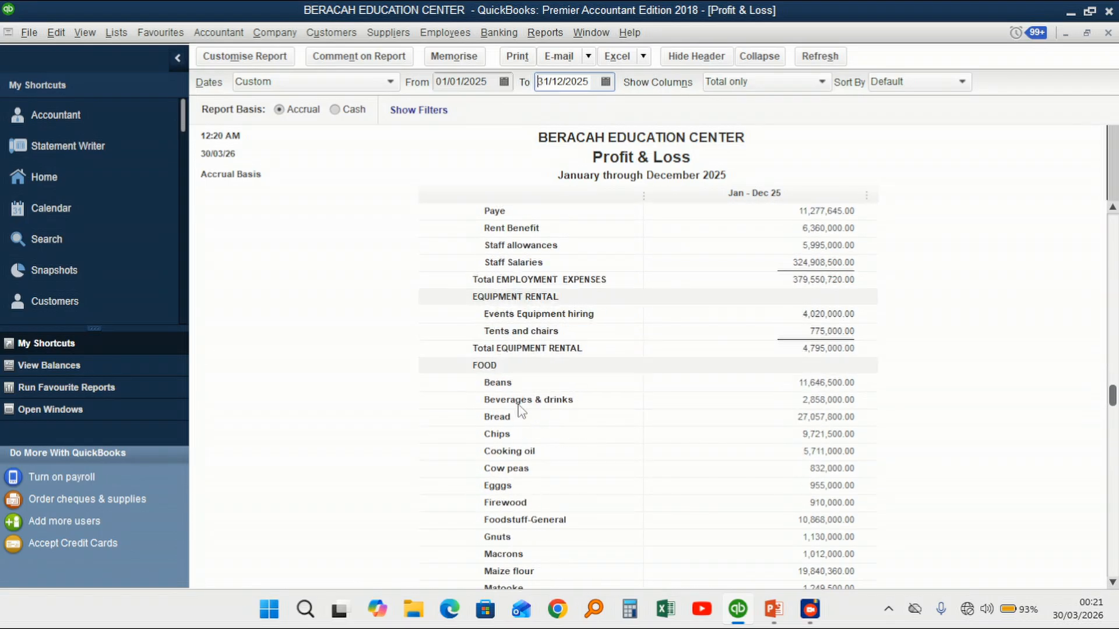
{"action": "scroll", "coordinate": [521, 409], "scroll_direction": "down", "scroll_amount": 20}
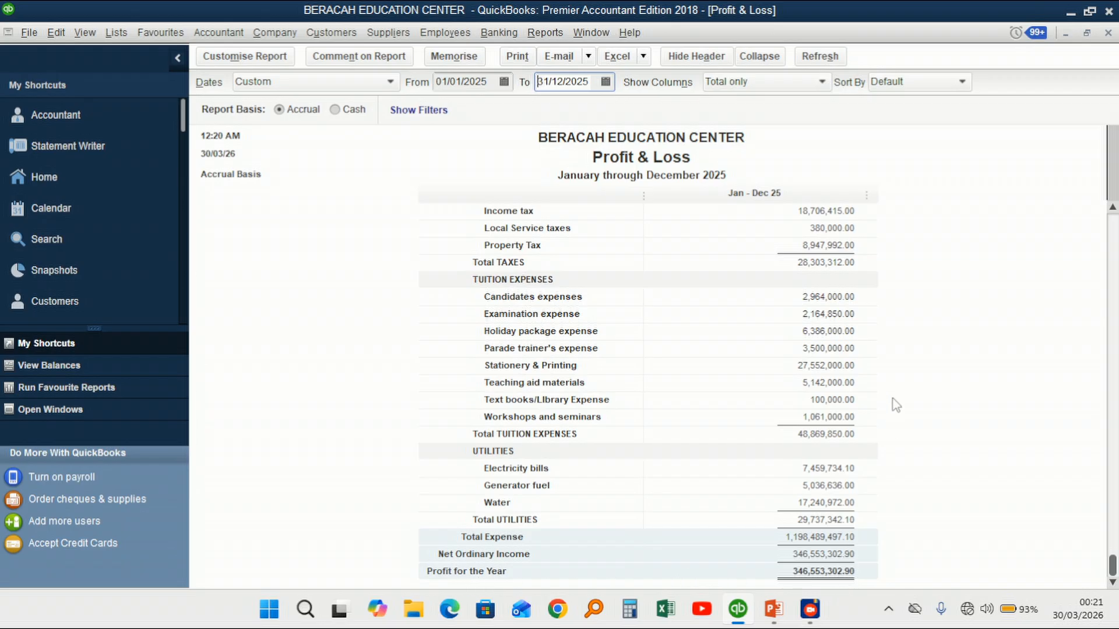
Collapse the report to review its category totals, and expand it again to the individual accounts
{"action": "left_click", "coordinate": [761, 59]}
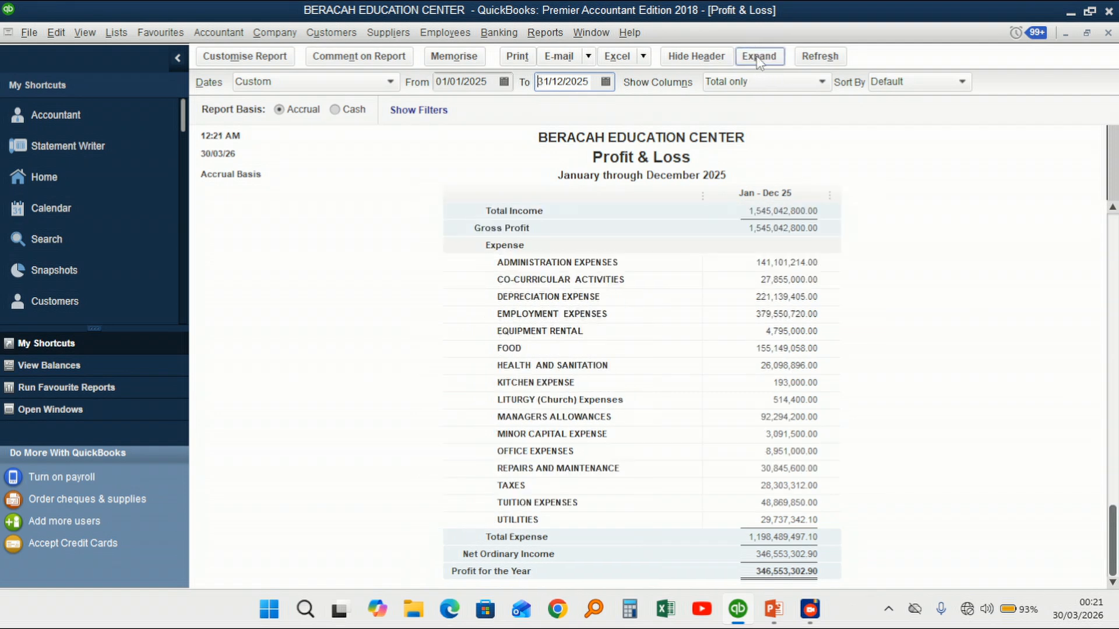
{"action": "scroll", "coordinate": [625, 371], "scroll_direction": "up", "scroll_amount": 1}
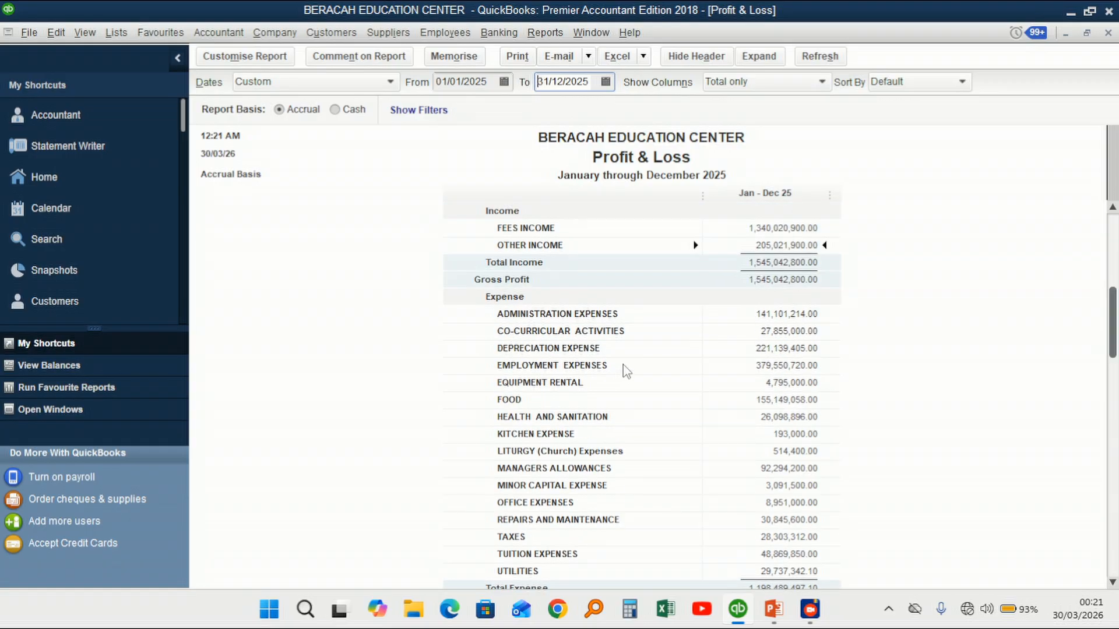
{"action": "scroll", "coordinate": [625, 371], "scroll_direction": "up", "scroll_amount": 1}
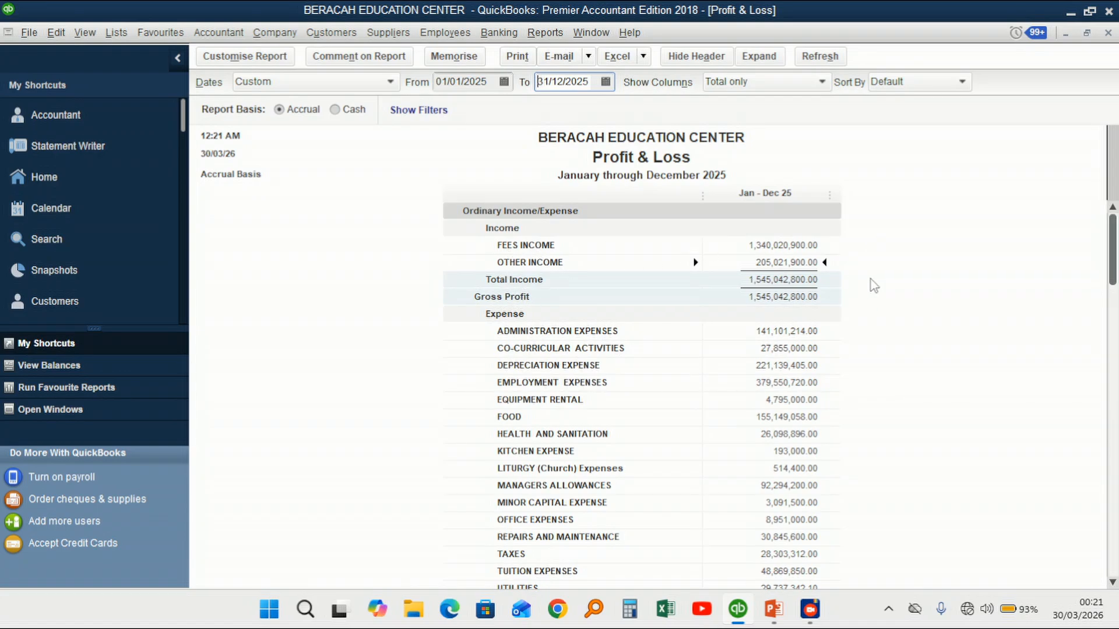
{"action": "left_click", "coordinate": [769, 57]}
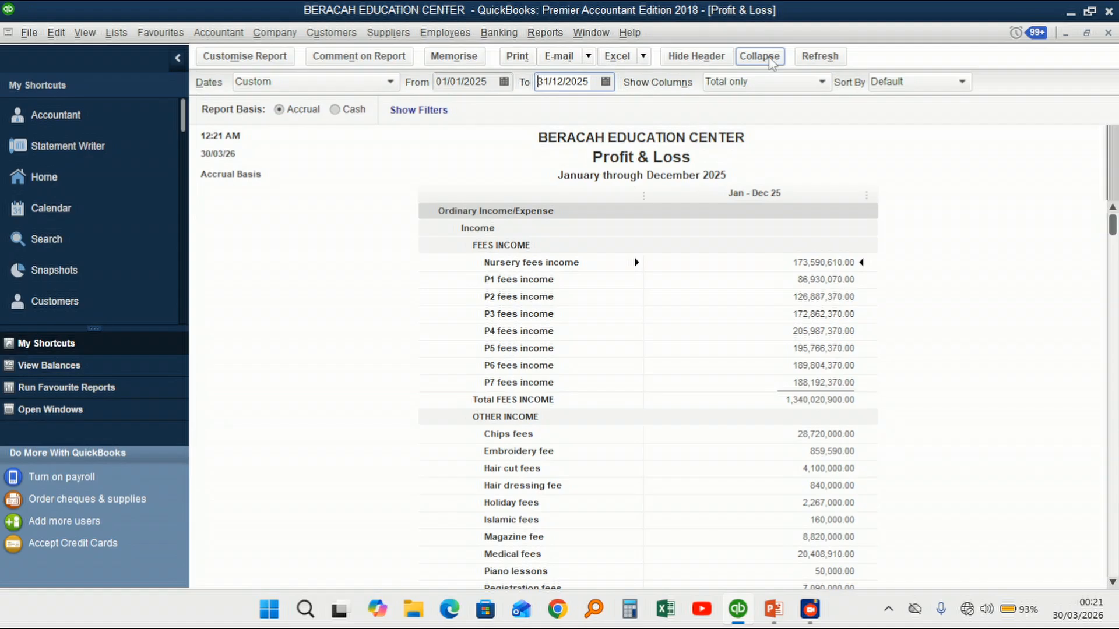
{"action": "scroll", "coordinate": [758, 144], "scroll_direction": "down", "scroll_amount": 20}
{"action": "scroll", "coordinate": [757, 145], "scroll_direction": "down", "scroll_amount": 10}
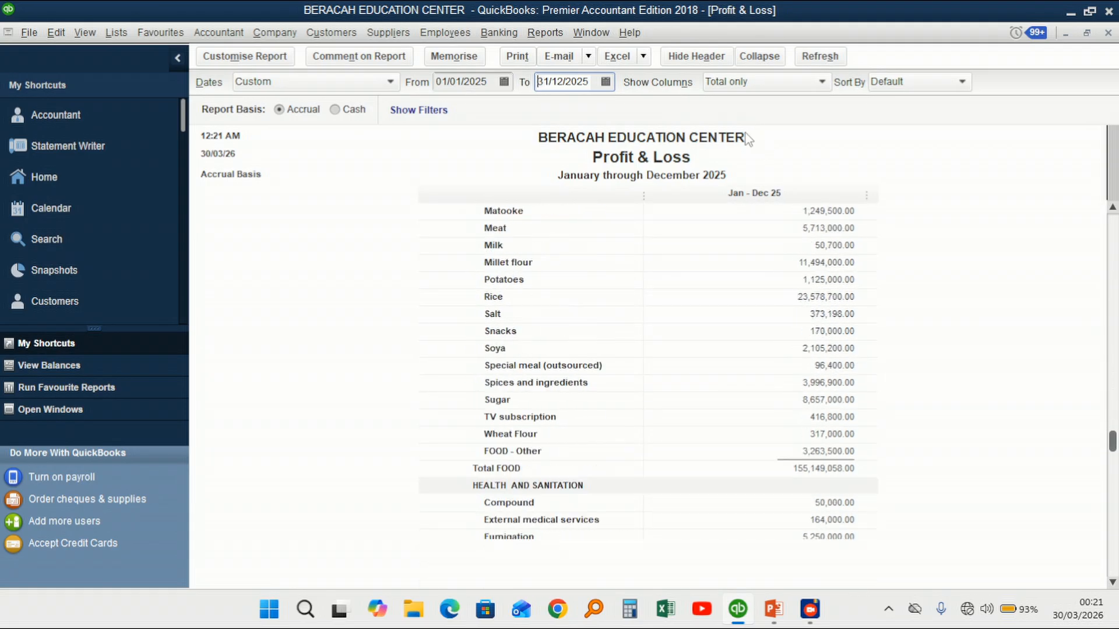
{"action": "left_click", "coordinate": [643, 56]}
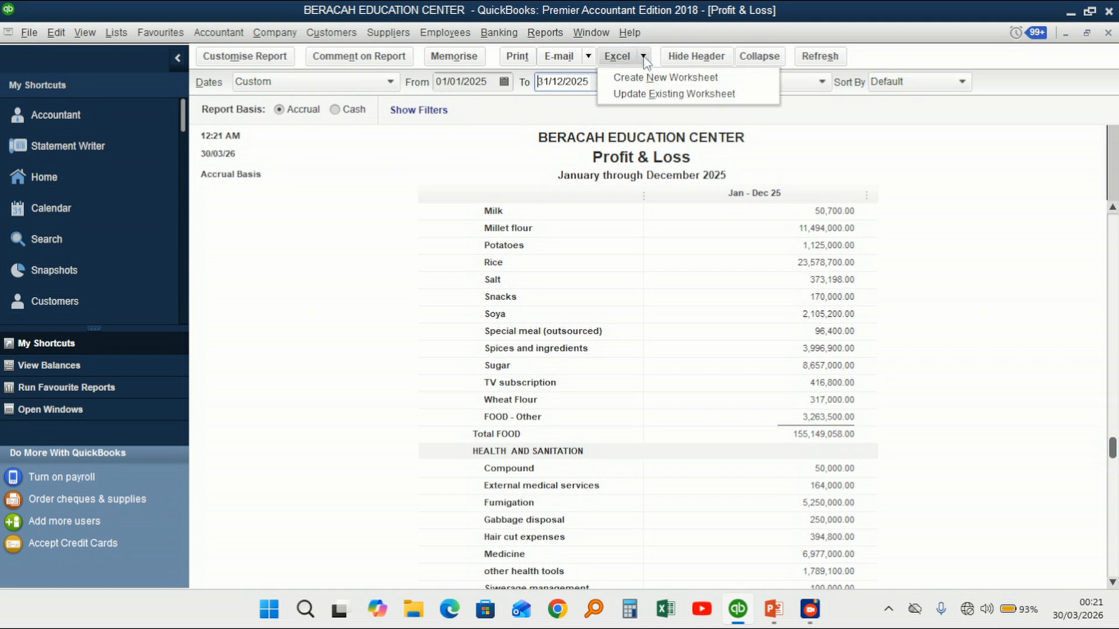
{"action": "left_click", "coordinate": [453, 175]}
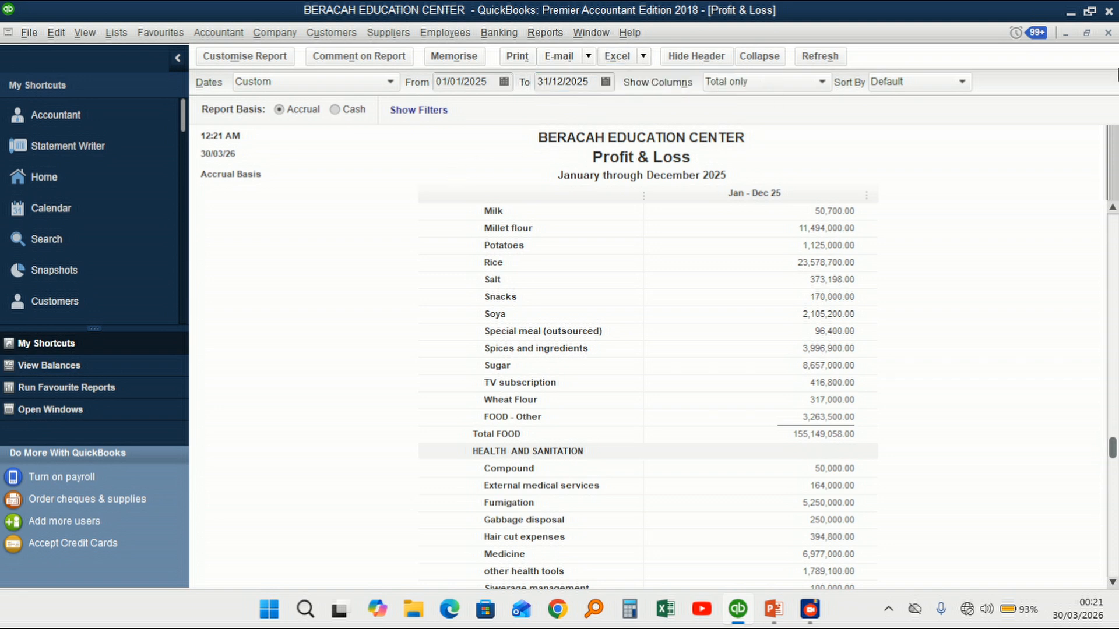
Create a Microsoft Excel worksheet named reports1 on the desktop and return to the Profit & Loss report in QuickBooks
{"action": "left_click", "coordinate": [1071, 12]}
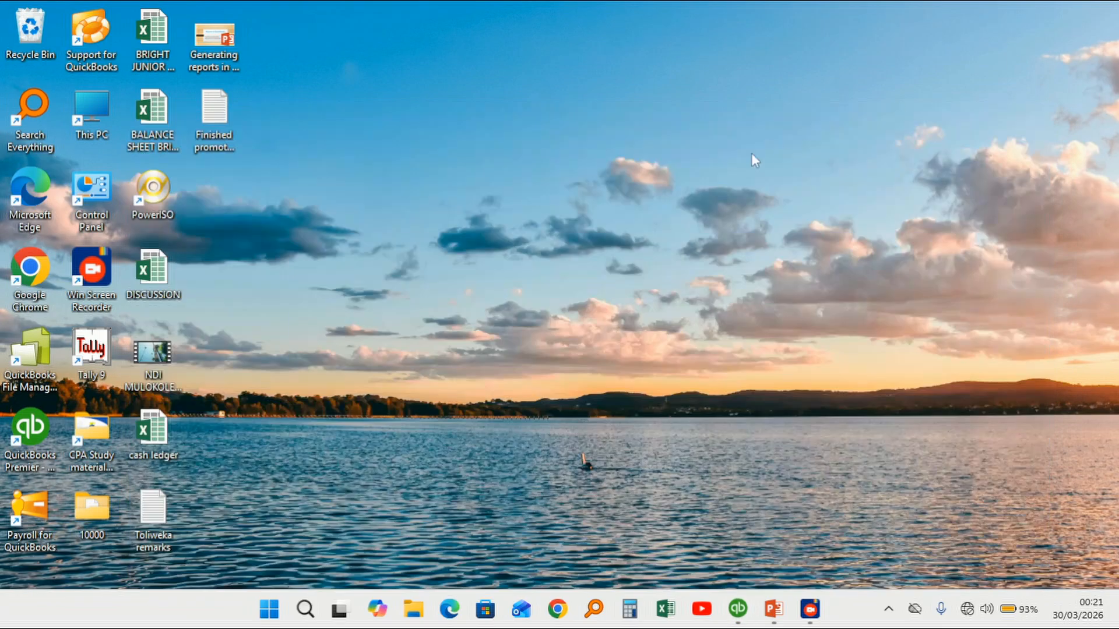
{"action": "right_click", "coordinate": [452, 176]}
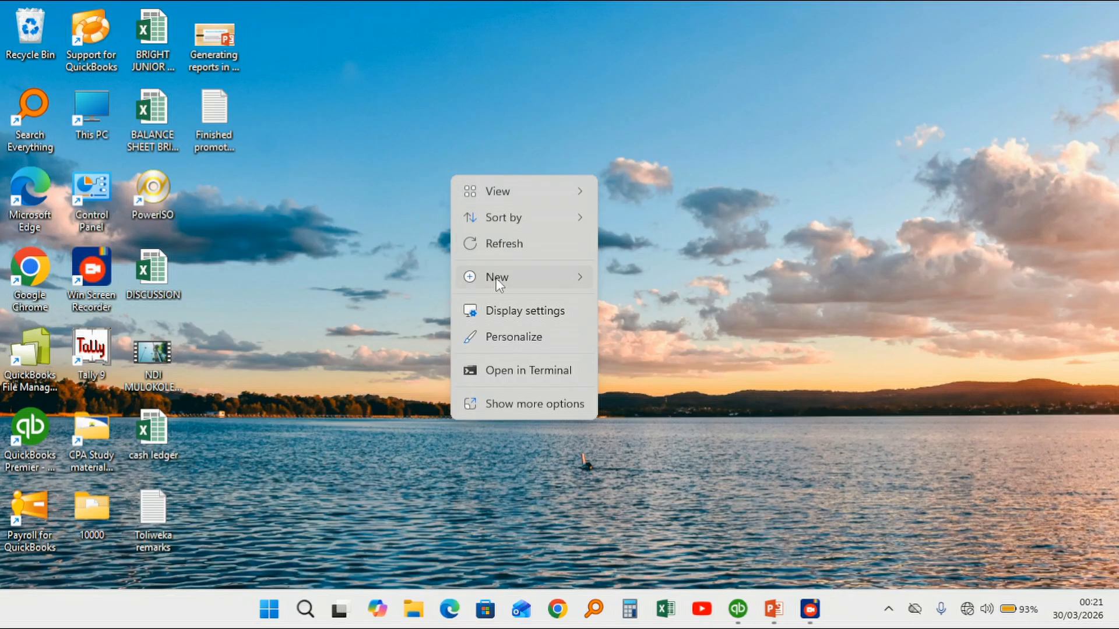
{"action": "mouse_move", "coordinate": [497, 279]}
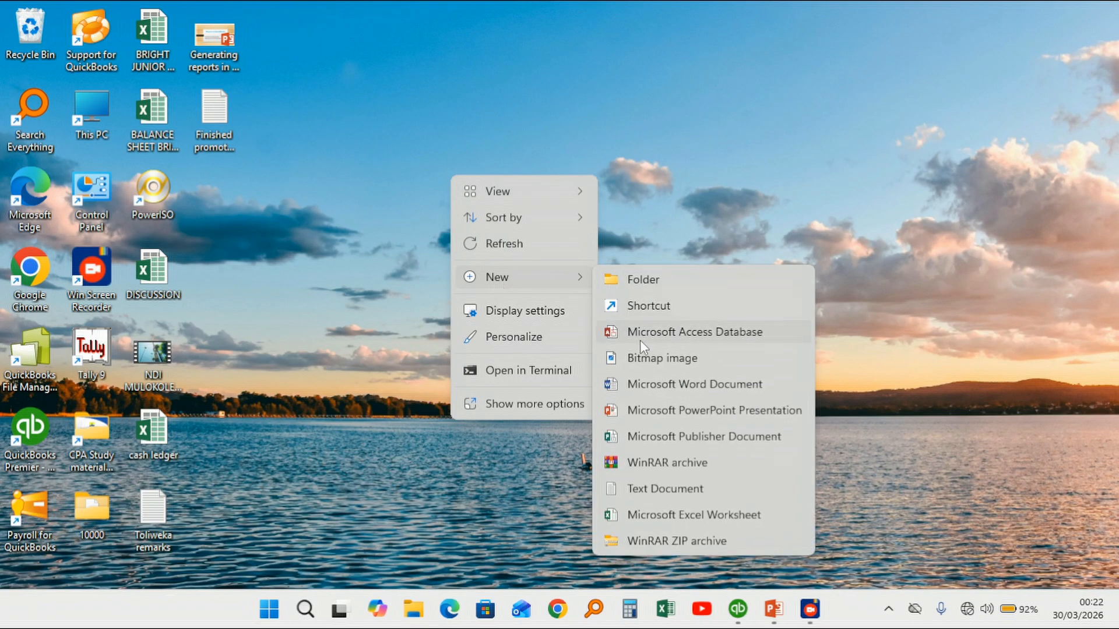
{"action": "left_click", "coordinate": [662, 516]}
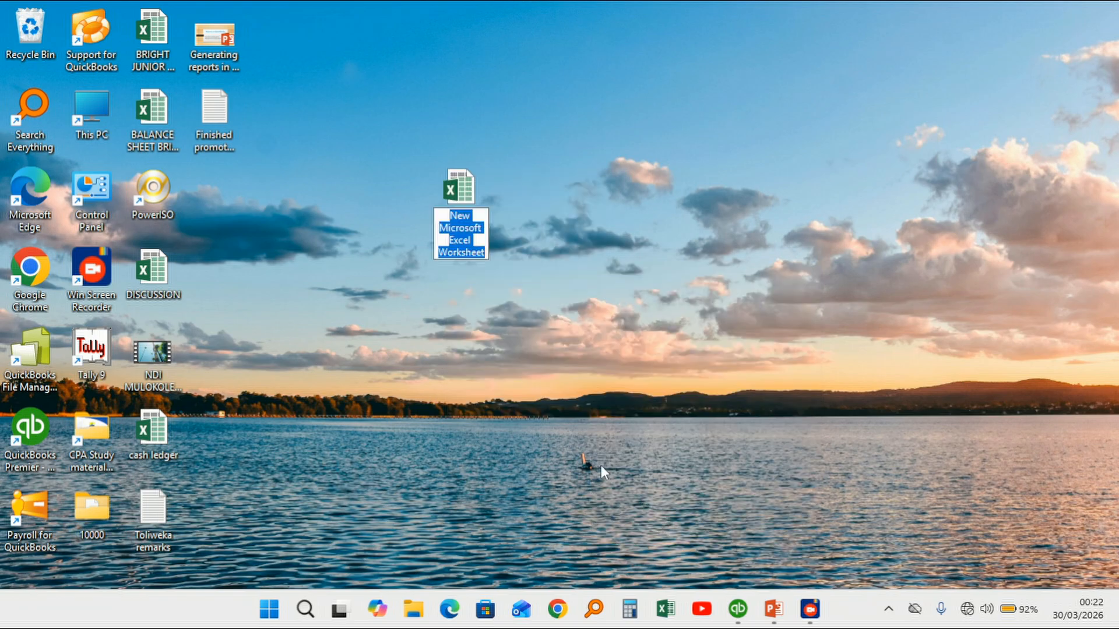
{"action": "type", "text": "report"}
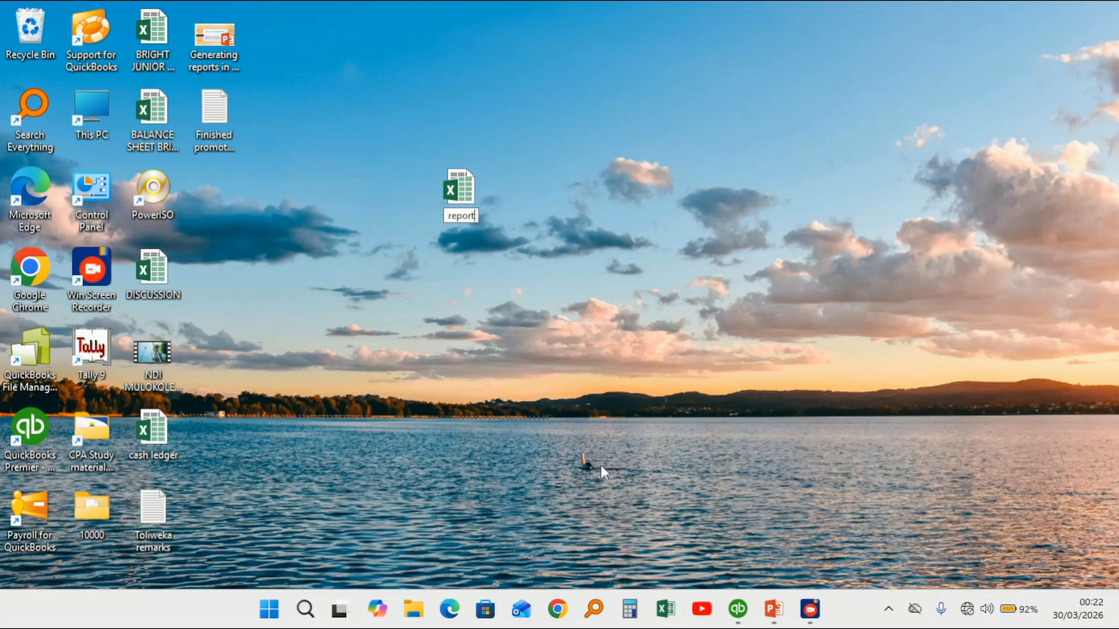
{"action": "type", "text": "s1"}
{"action": "key", "text": "Return"}
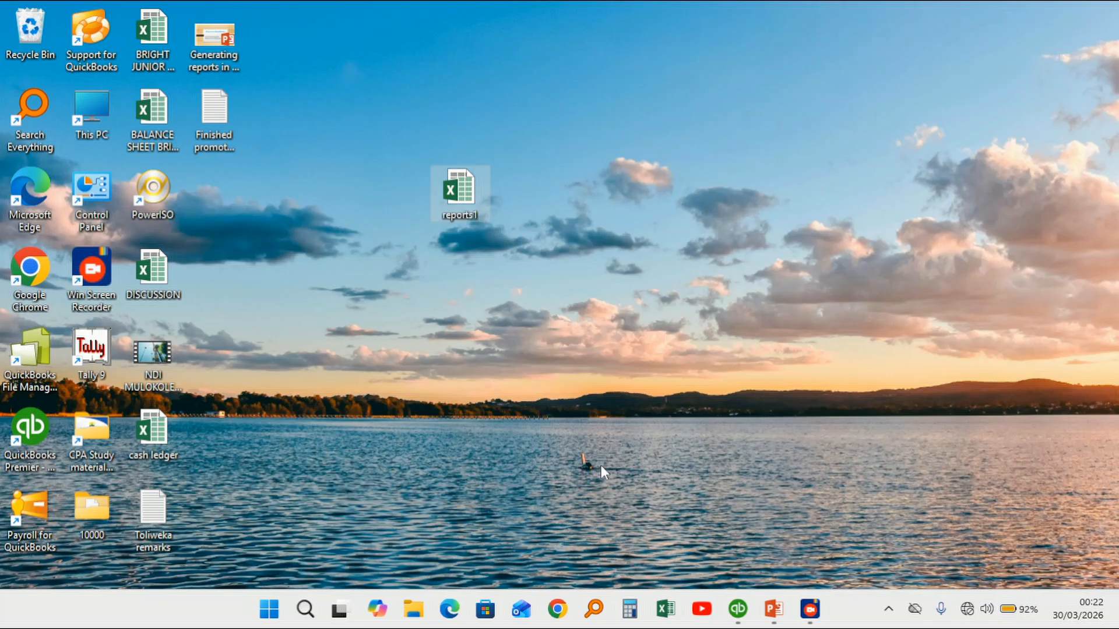
{"action": "left_click", "coordinate": [739, 610]}
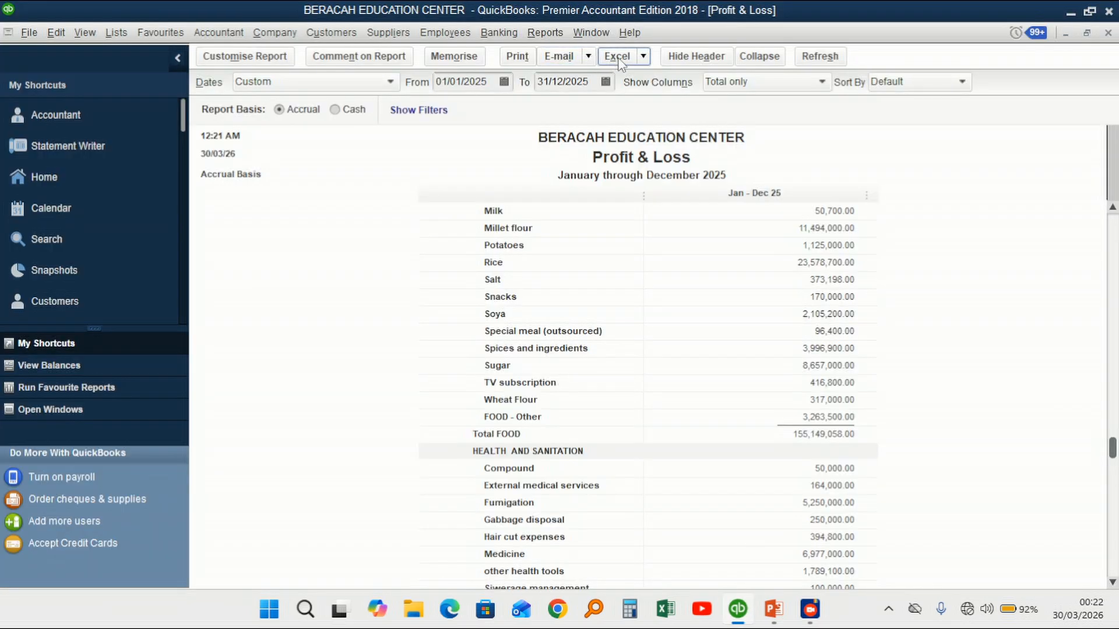
Export the Profit & Loss report to Excel as a new worksheet in the existing reports1 workbook on the desktop
{"action": "left_click", "coordinate": [642, 58]}
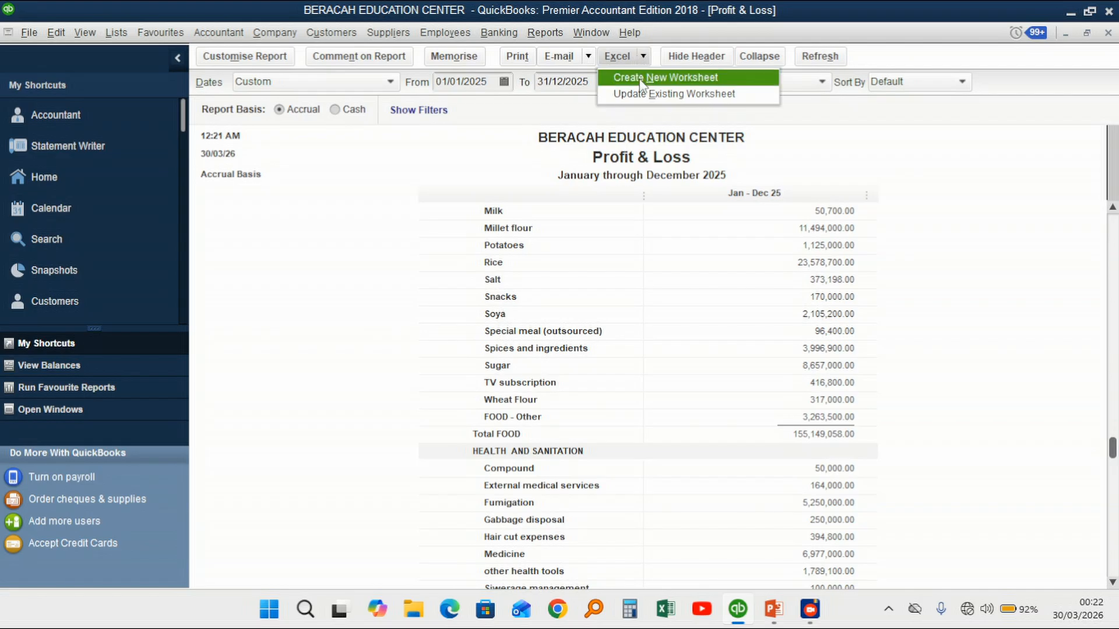
{"action": "left_click", "coordinate": [641, 84]}
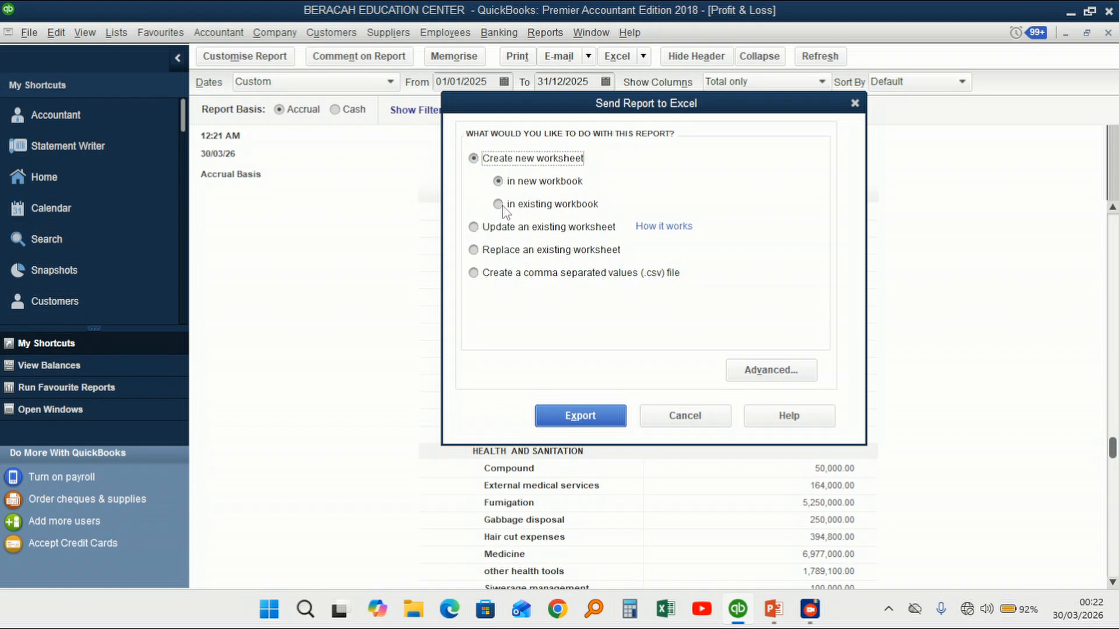
{"action": "left_click", "coordinate": [499, 205]}
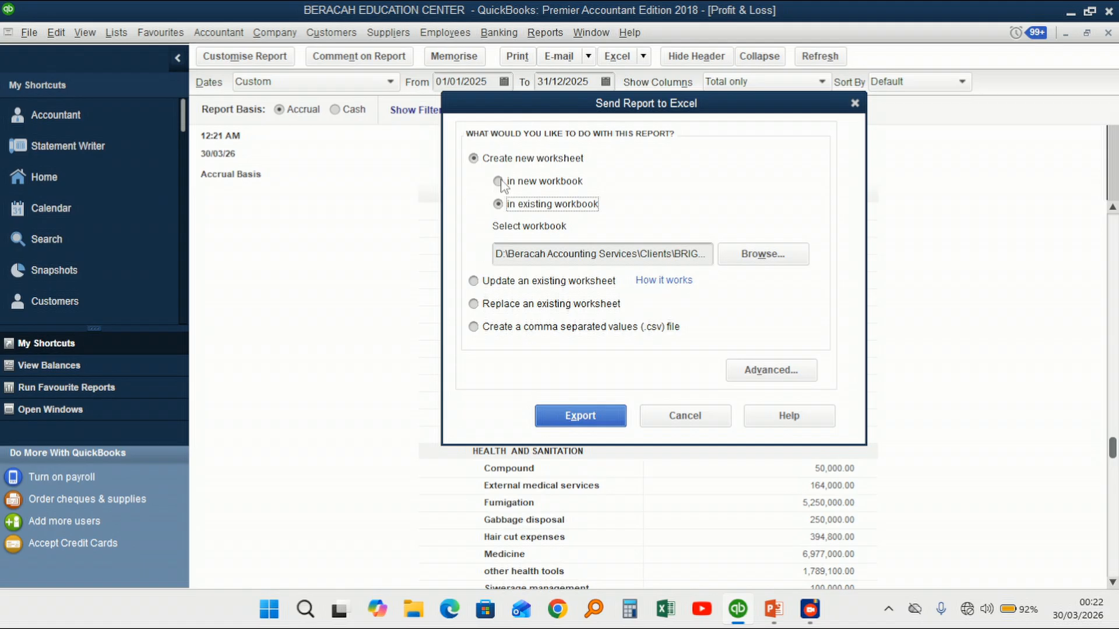
{"action": "left_click", "coordinate": [755, 260]}
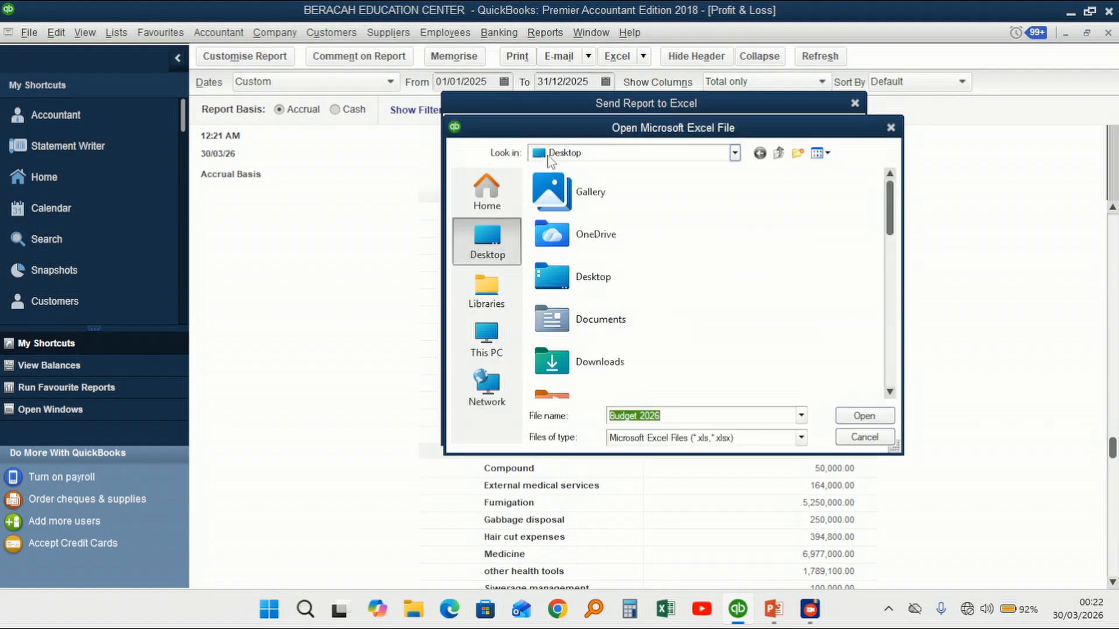
{"action": "scroll", "coordinate": [653, 234], "scroll_direction": "down", "scroll_amount": 5}
{"action": "left_click", "coordinate": [613, 330]}
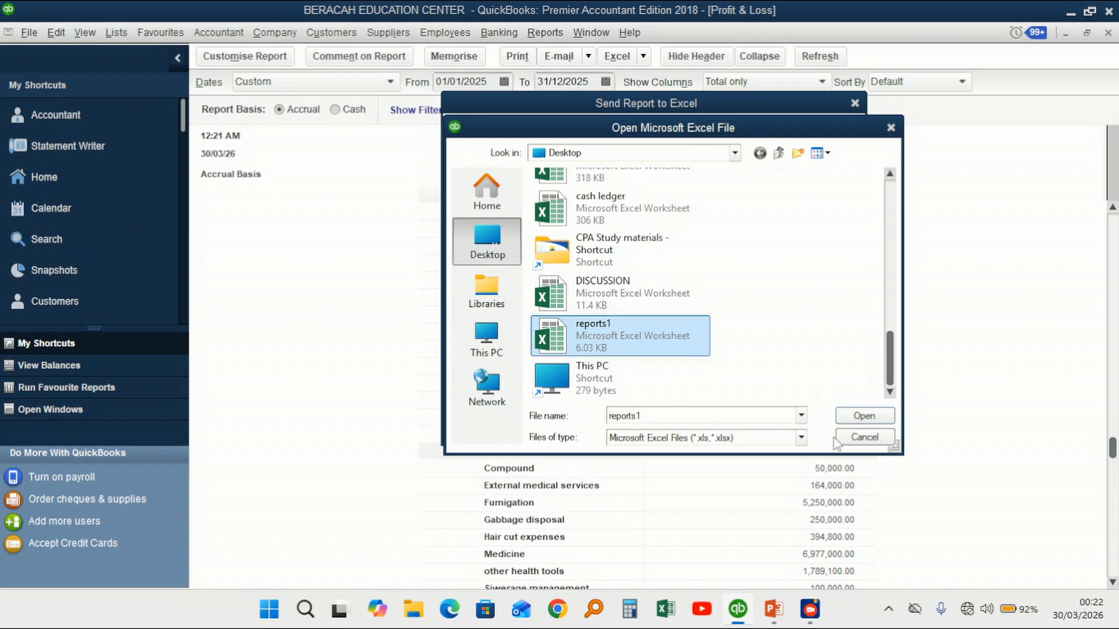
{"action": "left_click", "coordinate": [864, 416]}
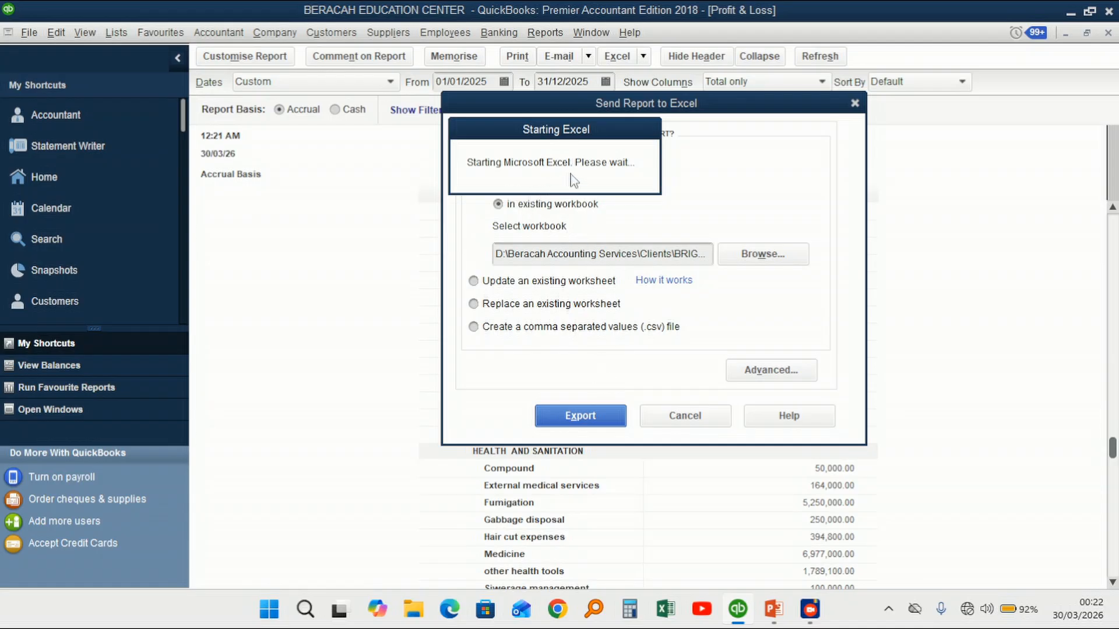
{"action": "left_click", "coordinate": [580, 416]}
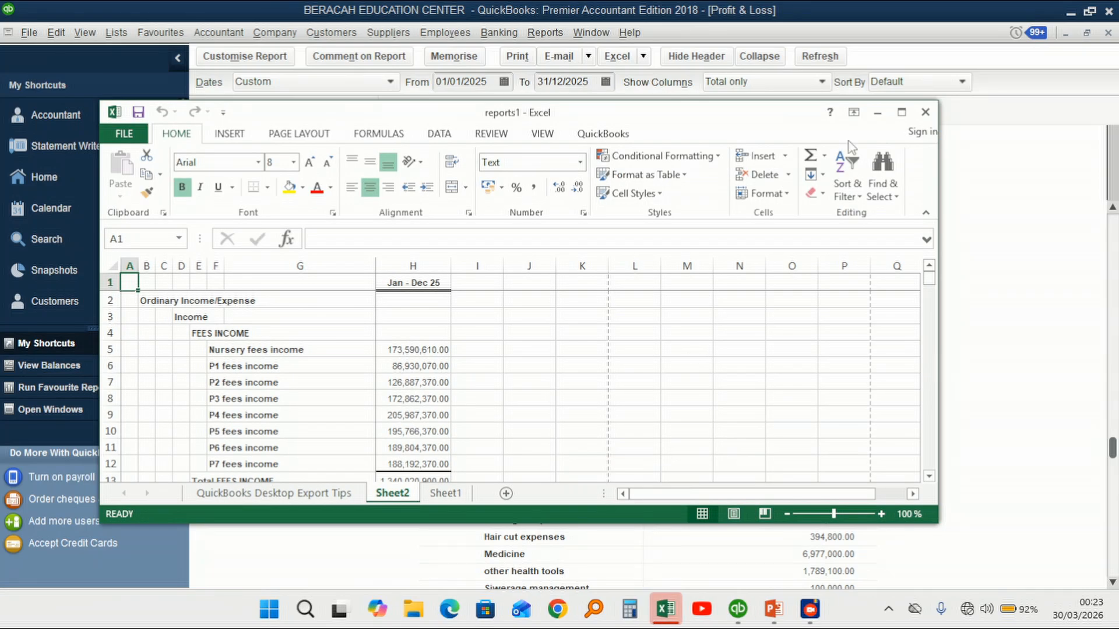
Review the exported Profit & Loss figures in the maximized reports1 workbook and return to the report in QuickBooks
{"action": "left_click", "coordinate": [901, 112]}
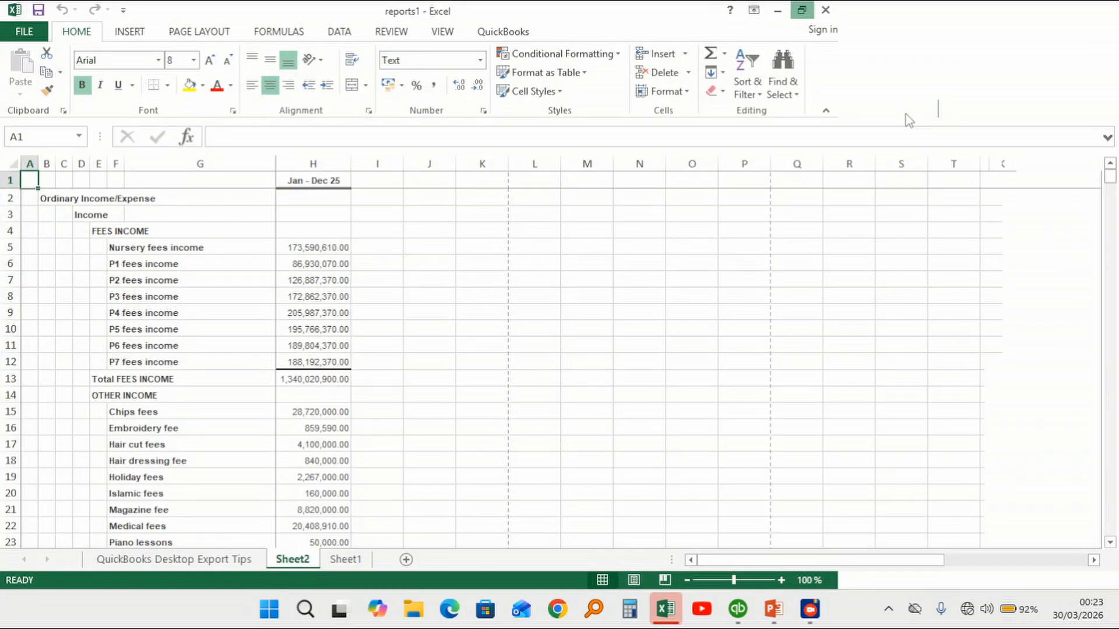
{"action": "scroll", "coordinate": [154, 247], "scroll_direction": "down", "scroll_amount": 16}
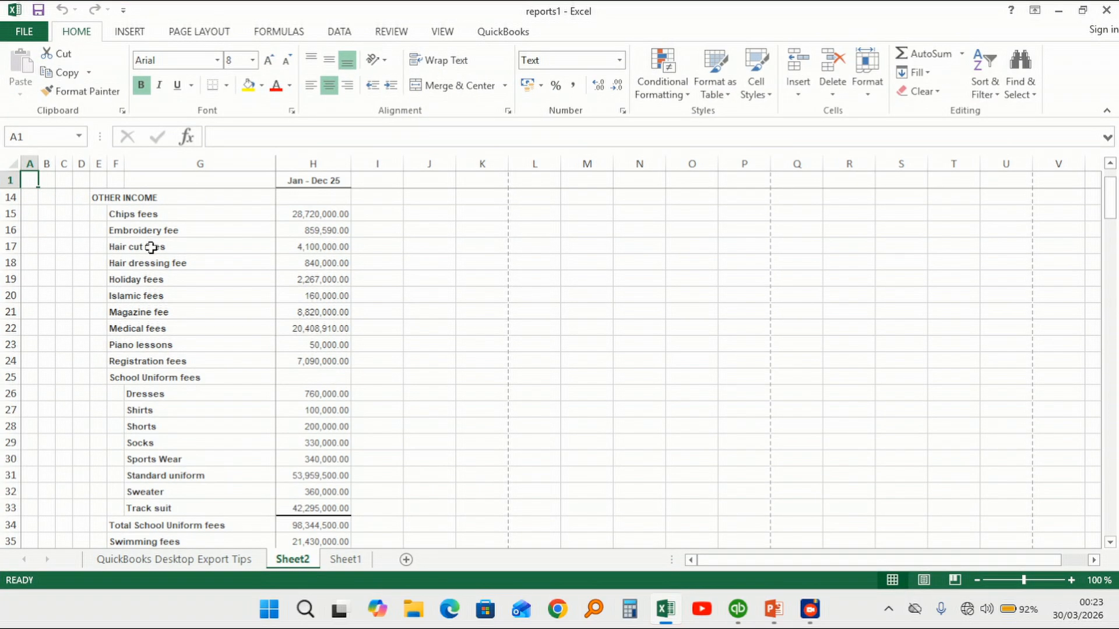
{"action": "scroll", "coordinate": [193, 335], "scroll_direction": "down", "scroll_amount": 13}
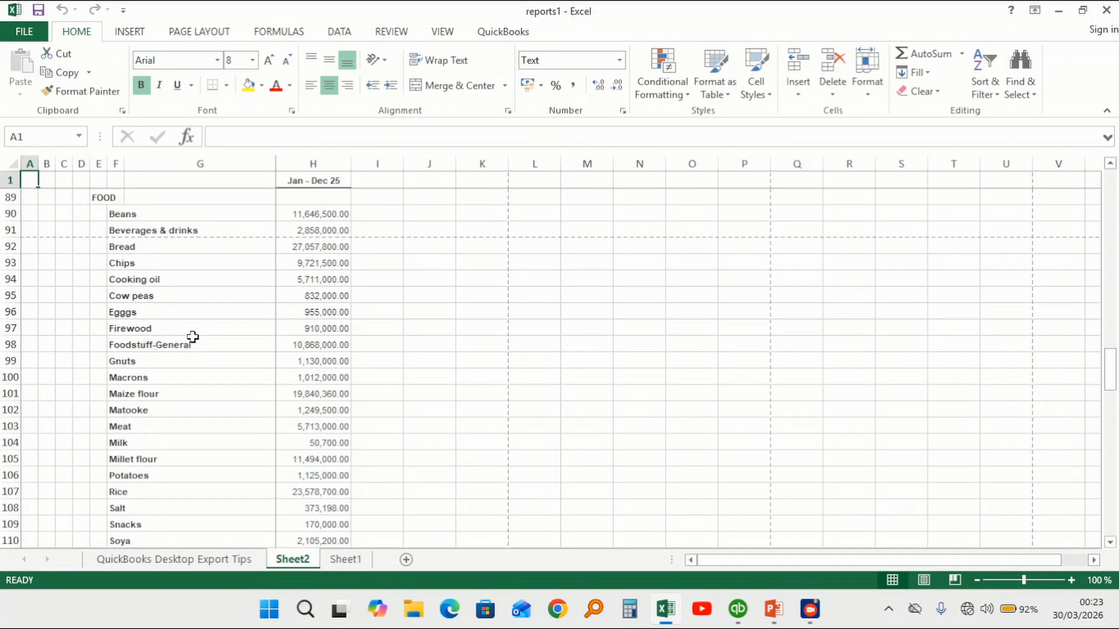
{"action": "scroll", "coordinate": [193, 337], "scroll_direction": "down", "scroll_amount": 4}
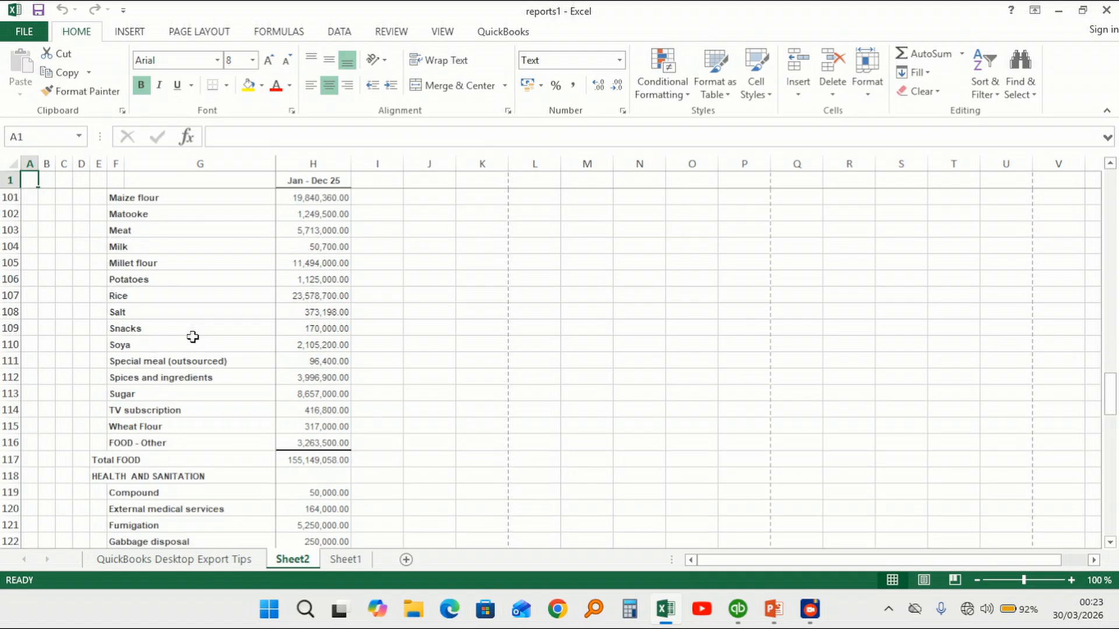
{"action": "scroll", "coordinate": [193, 336], "scroll_direction": "up", "scroll_amount": 18}
{"action": "scroll", "coordinate": [193, 336], "scroll_direction": "up", "scroll_amount": 13}
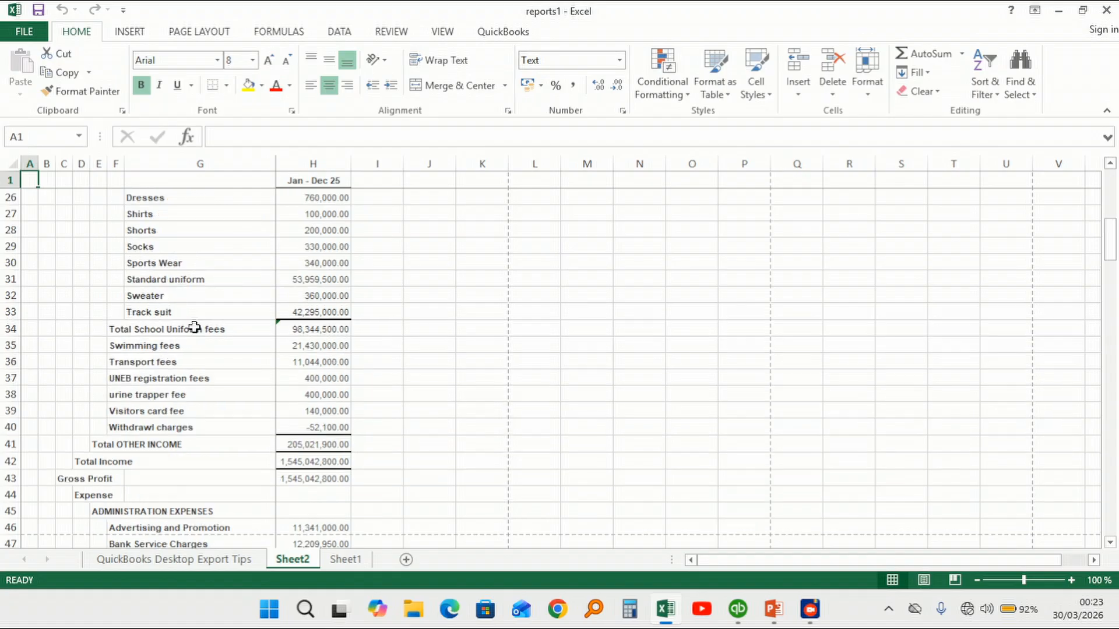
{"action": "scroll", "coordinate": [194, 328], "scroll_direction": "up", "scroll_amount": 2}
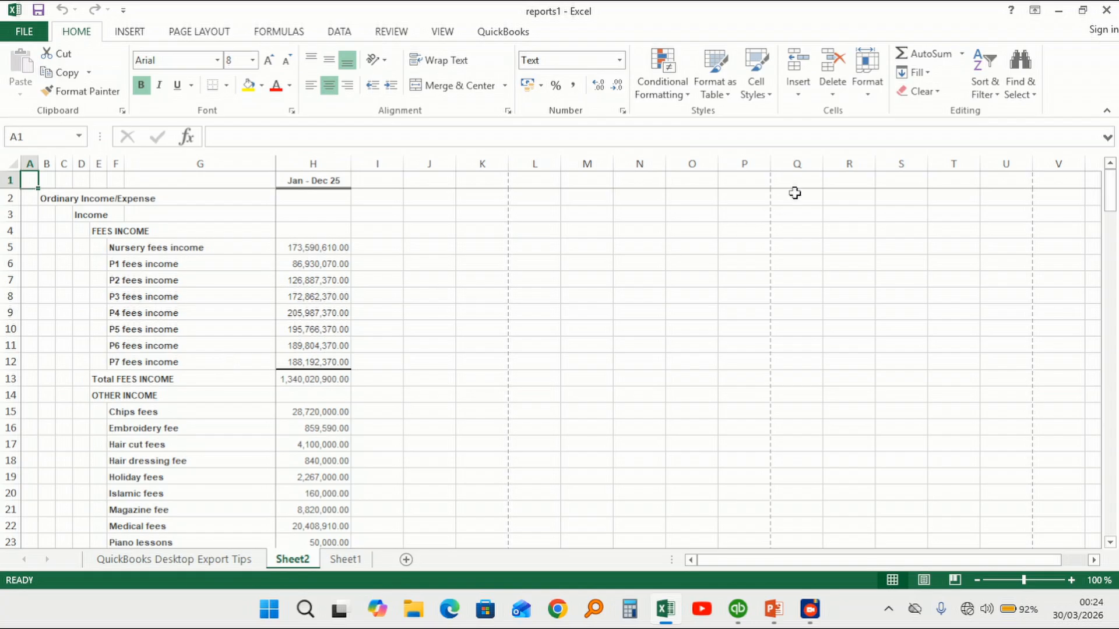
{"action": "left_click", "coordinate": [1059, 12]}
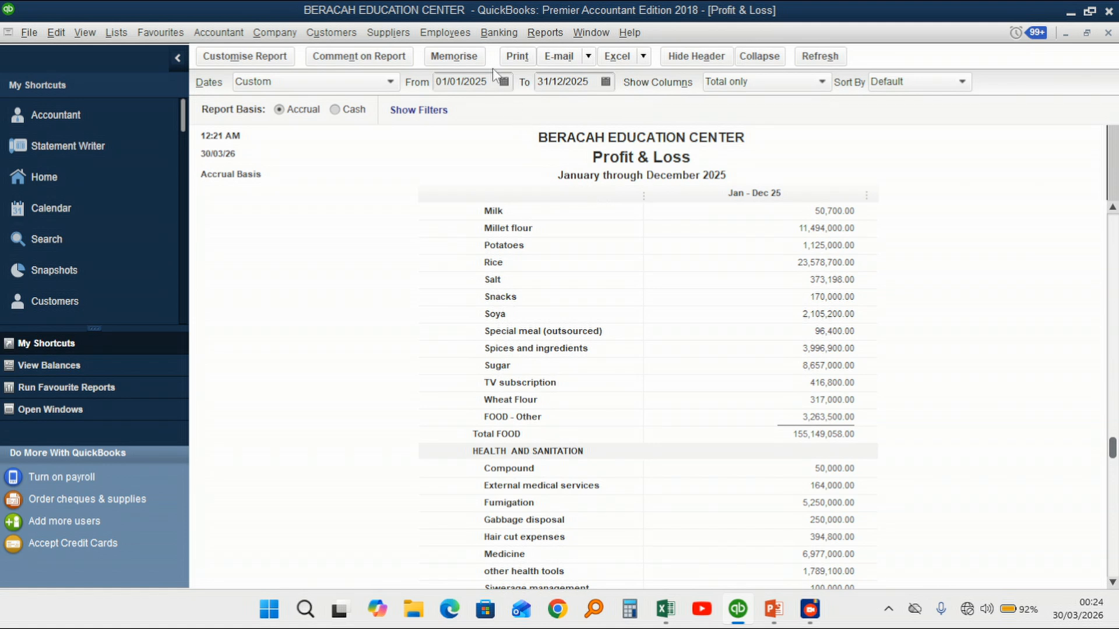
Open the UK Standard Balance Sheet report from the company and financial reports
{"action": "left_click", "coordinate": [546, 35]}
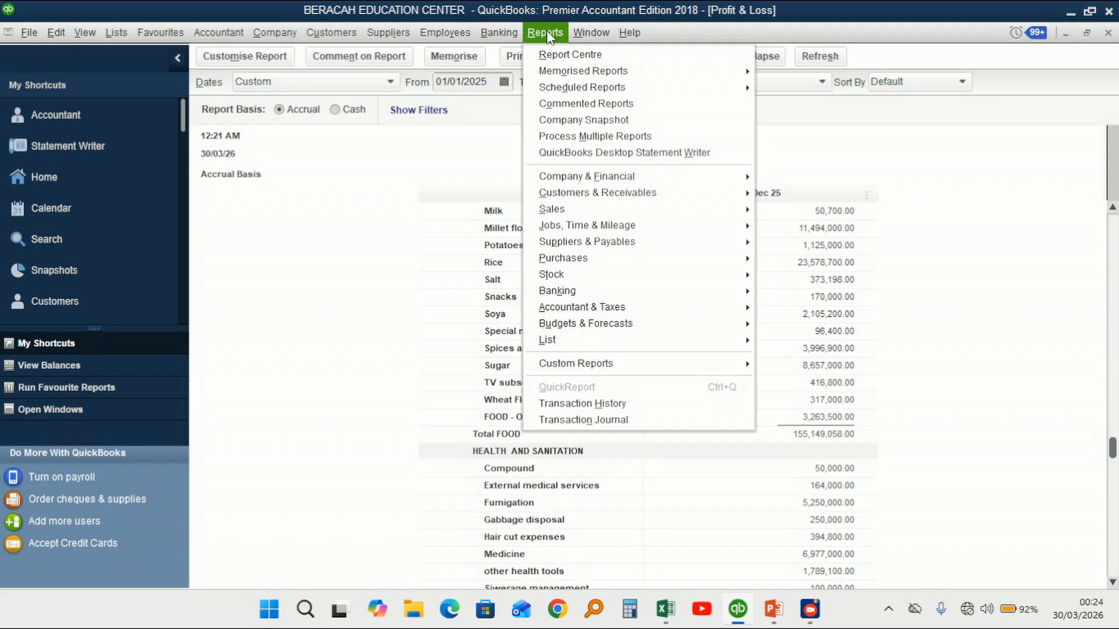
{"action": "mouse_move", "coordinate": [563, 178]}
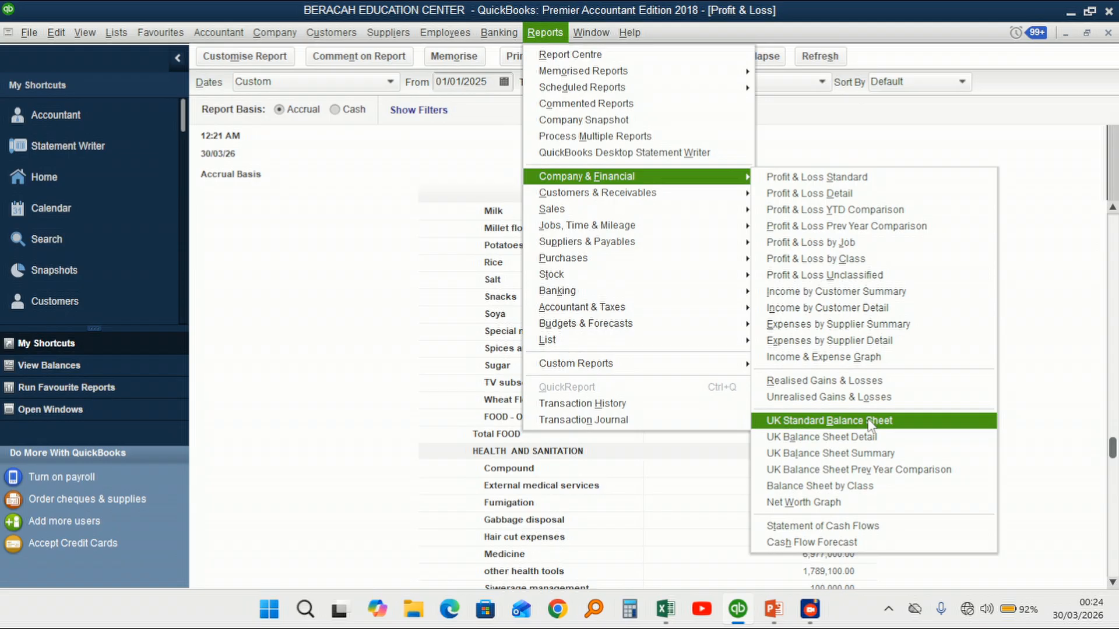
{"action": "left_click", "coordinate": [833, 430]}
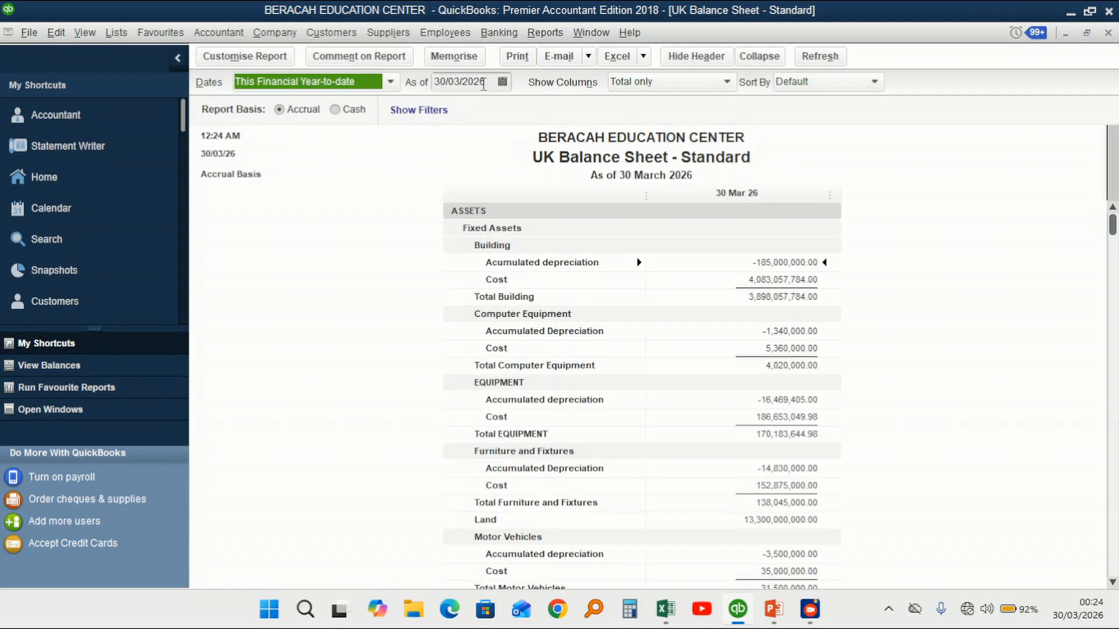
Set the balance sheet's as-of date to 31/12/2025 and refresh the report
{"action": "left_click", "coordinate": [502, 82]}
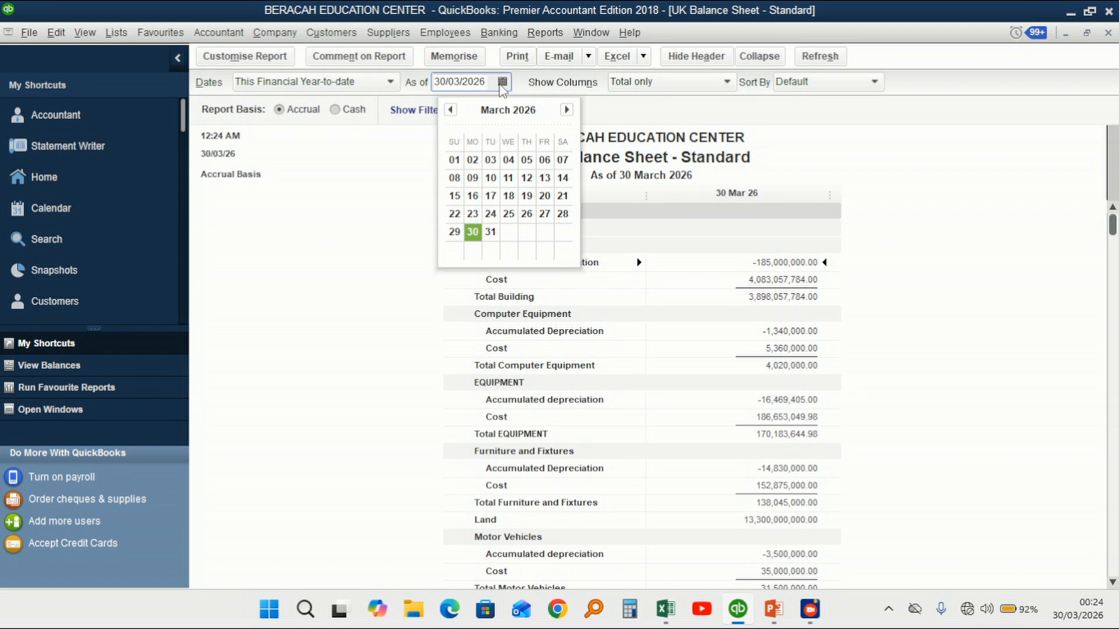
{"action": "left_click", "coordinate": [452, 111]}
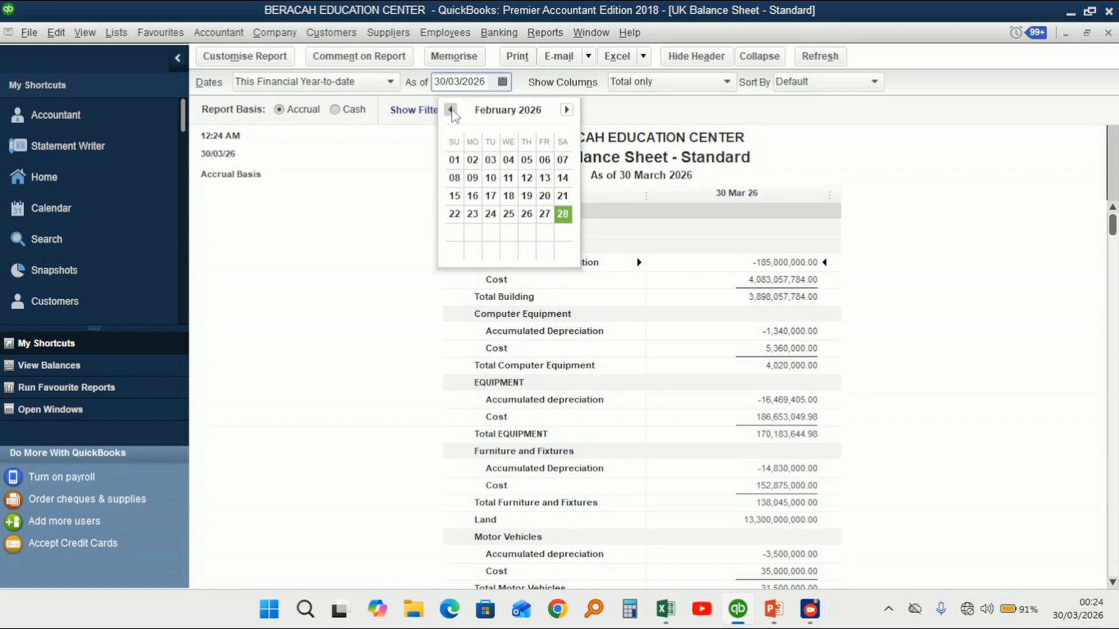
{"action": "left_click", "coordinate": [452, 110]}
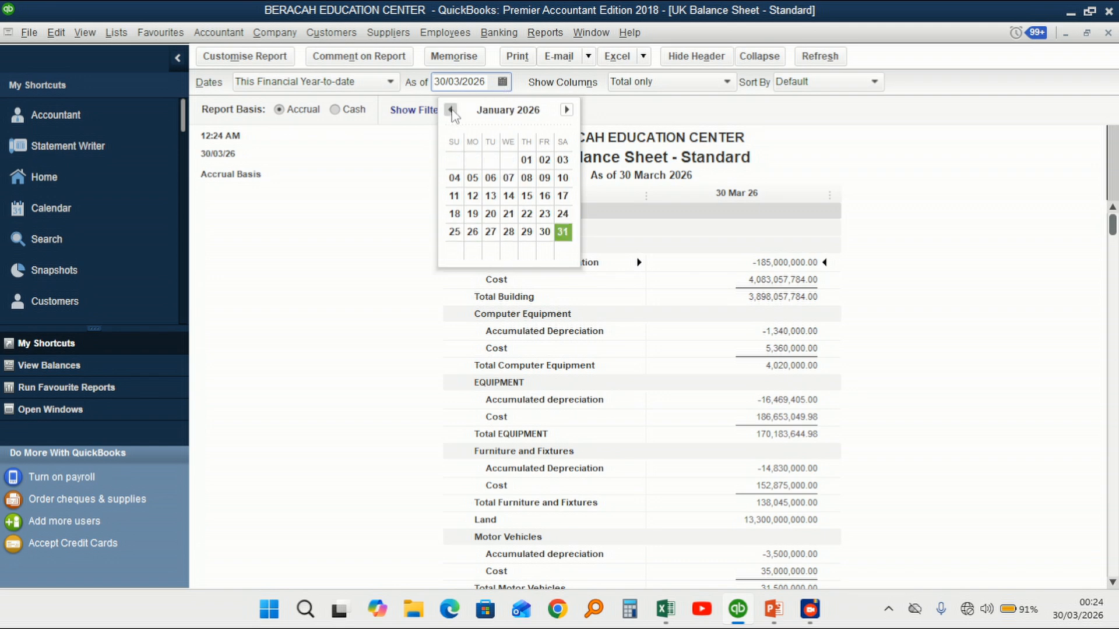
{"action": "left_click", "coordinate": [452, 110]}
{"action": "left_click", "coordinate": [452, 110]}
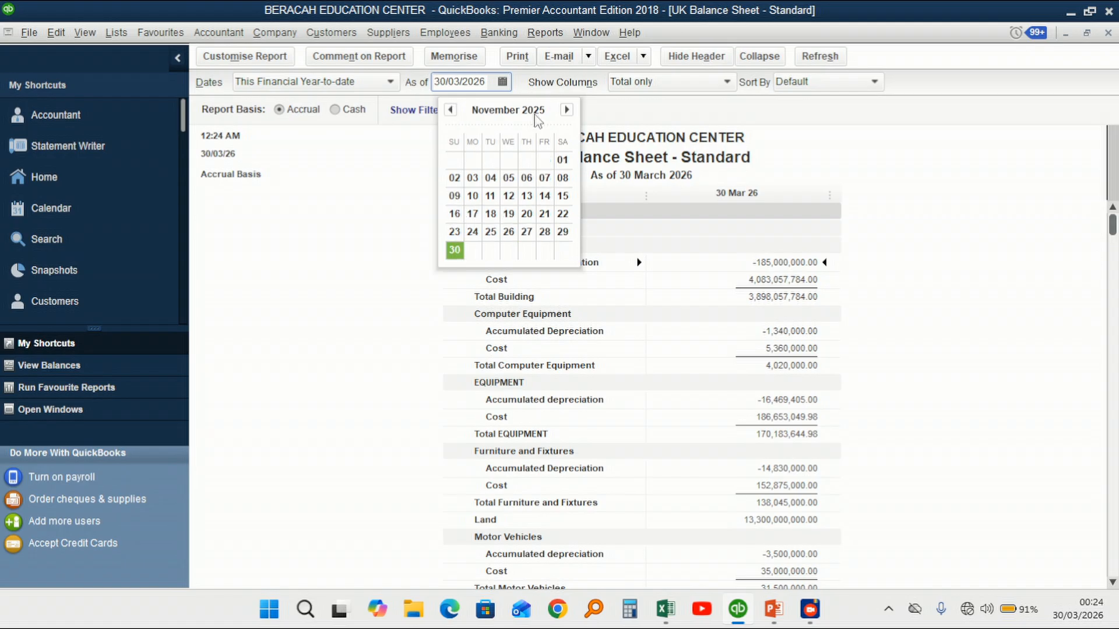
{"action": "left_click", "coordinate": [567, 110]}
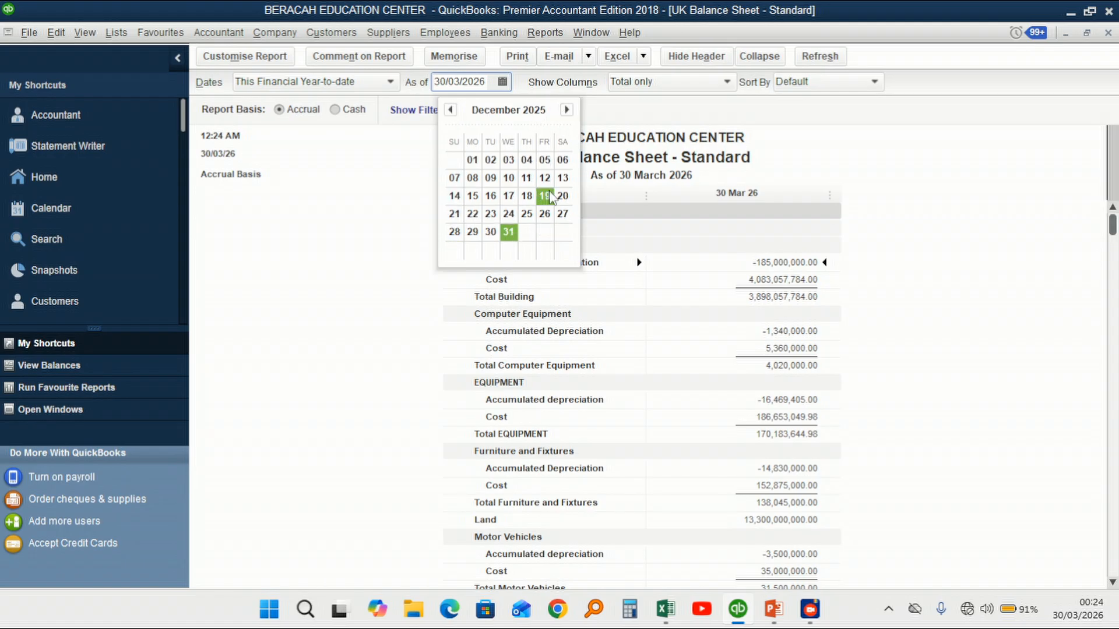
{"action": "left_click", "coordinate": [509, 232]}
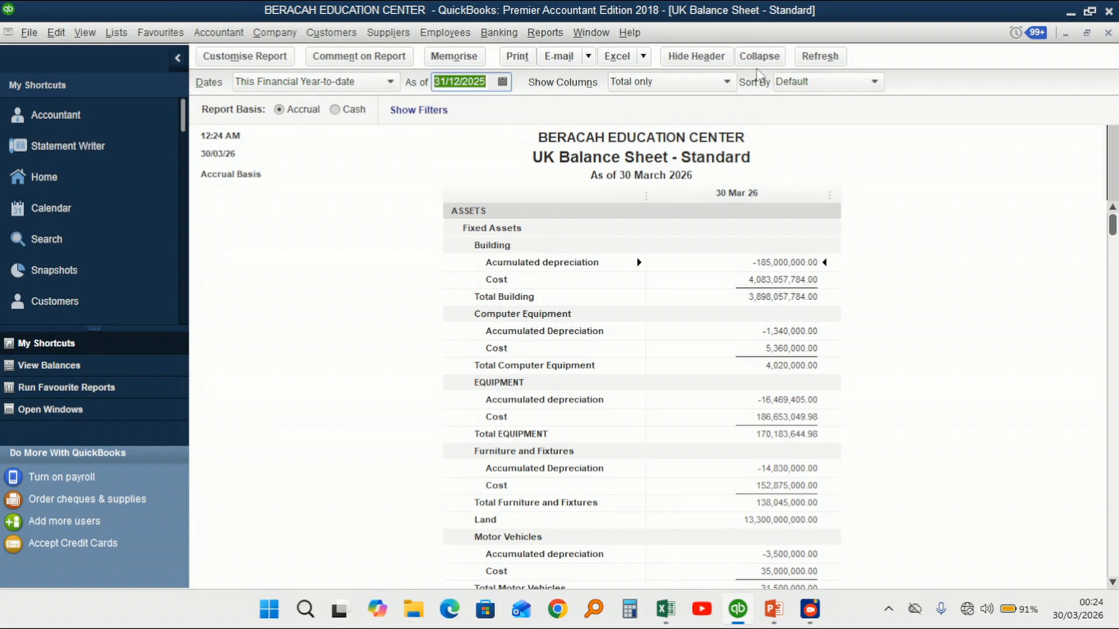
{"action": "left_click", "coordinate": [829, 63]}
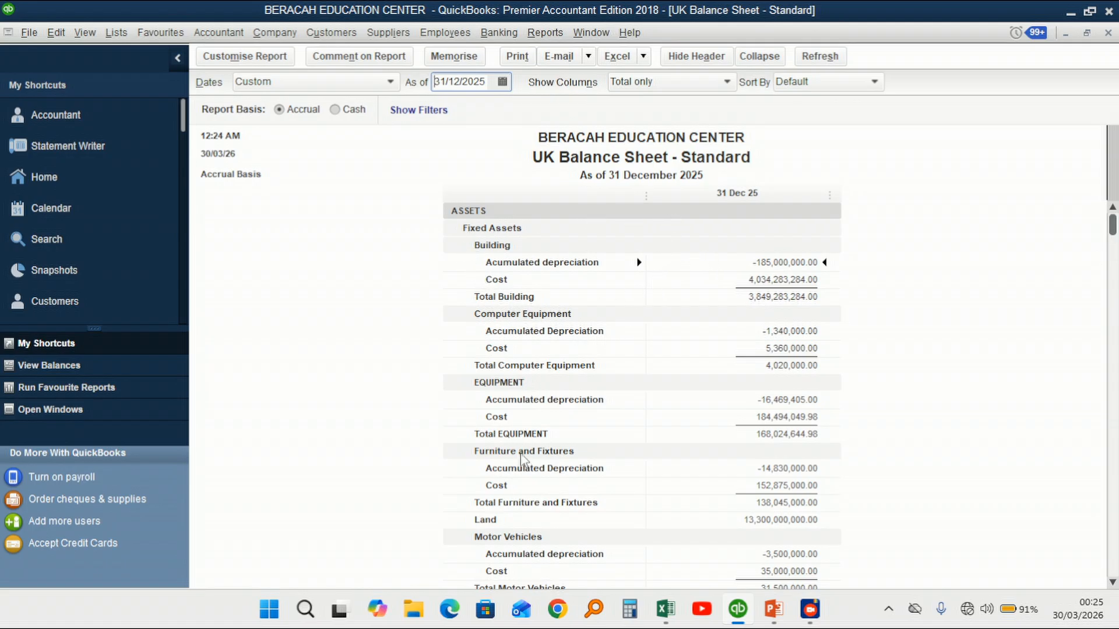
Review the balance sheet's fixed assets, current assets, liabilities, and capital and reserves down to the shareholder funds
{"action": "scroll", "coordinate": [528, 479], "scroll_direction": "down", "scroll_amount": 4}
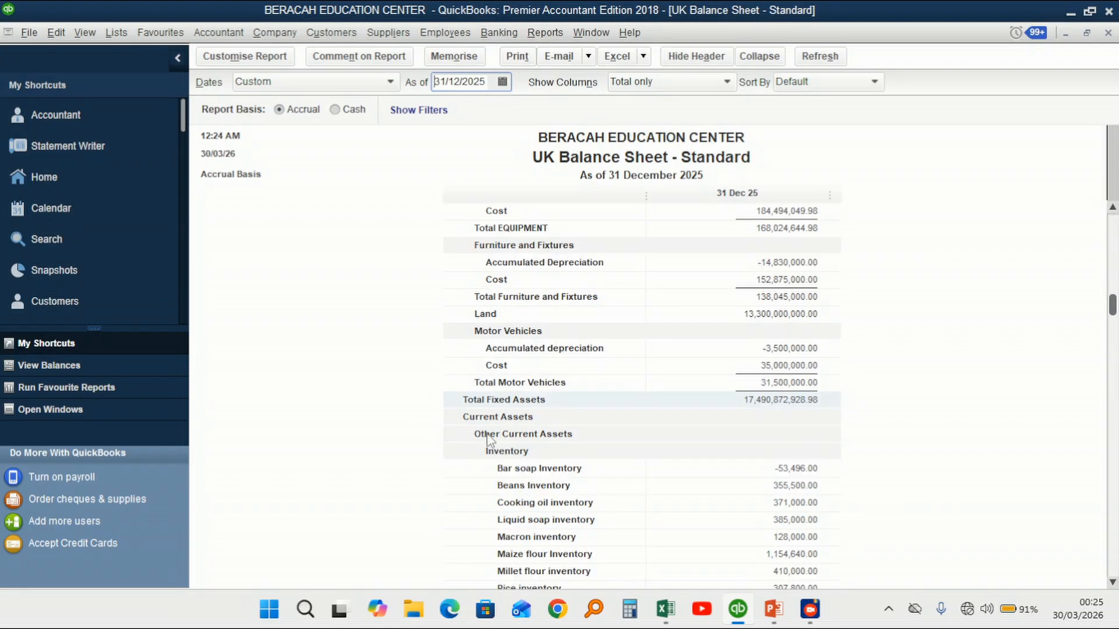
{"action": "scroll", "coordinate": [603, 434], "scroll_direction": "down", "scroll_amount": 6}
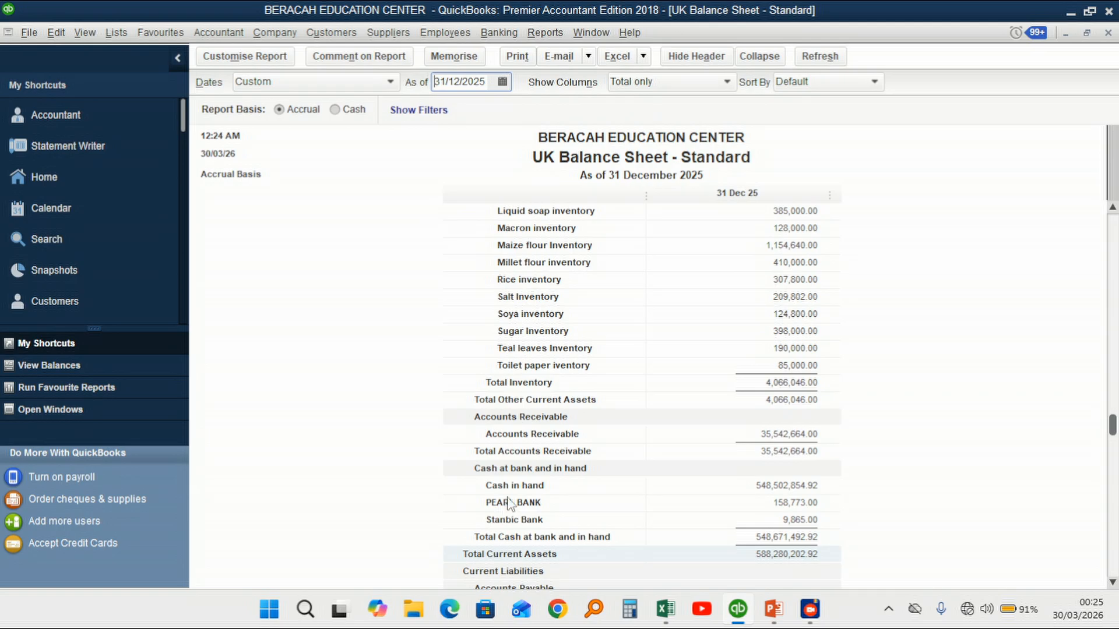
{"action": "scroll", "coordinate": [509, 505], "scroll_direction": "down", "scroll_amount": 1}
{"action": "scroll", "coordinate": [509, 505], "scroll_direction": "down", "scroll_amount": 2}
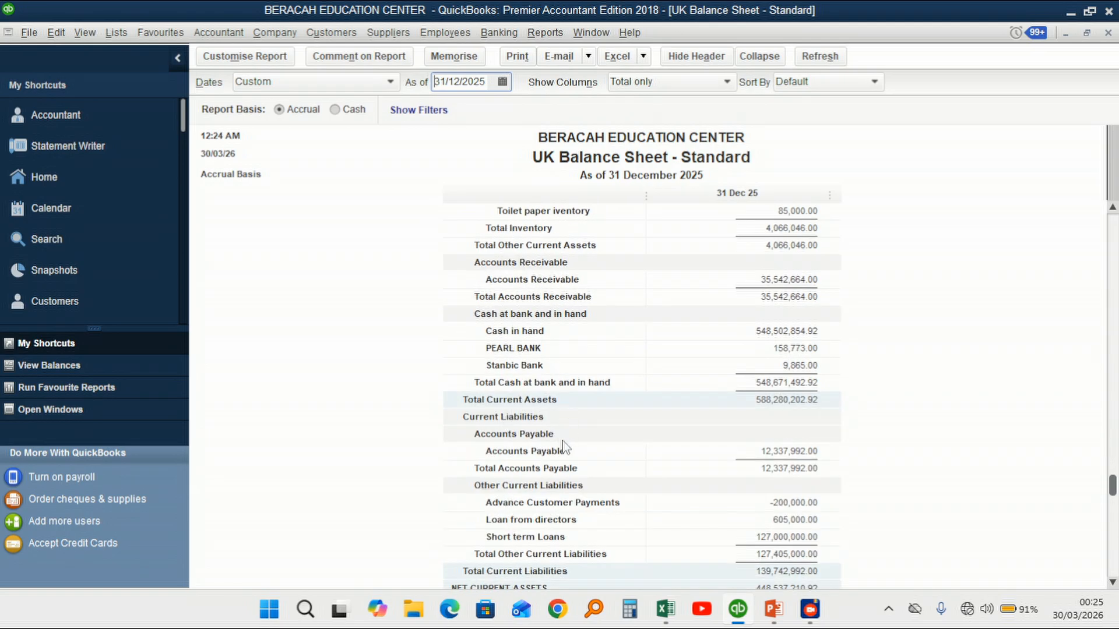
{"action": "scroll", "coordinate": [559, 451], "scroll_direction": "down", "scroll_amount": 2}
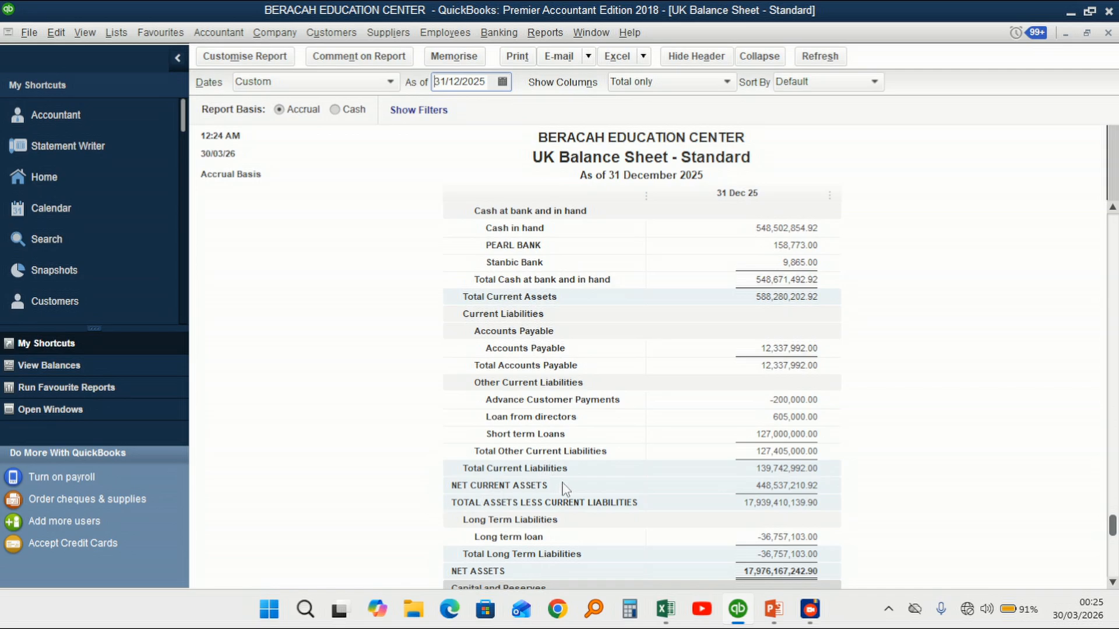
{"action": "scroll", "coordinate": [495, 492], "scroll_direction": "down", "scroll_amount": 2}
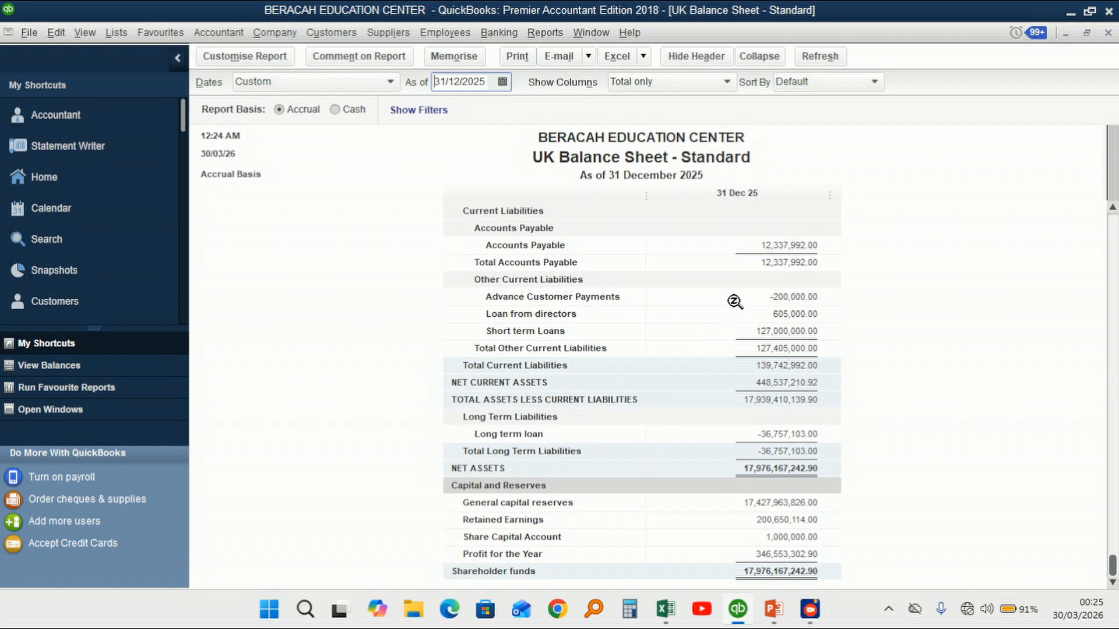
{"action": "scroll", "coordinate": [736, 271], "scroll_direction": "up", "scroll_amount": 5}
{"action": "scroll", "coordinate": [735, 269], "scroll_direction": "up", "scroll_amount": 2}
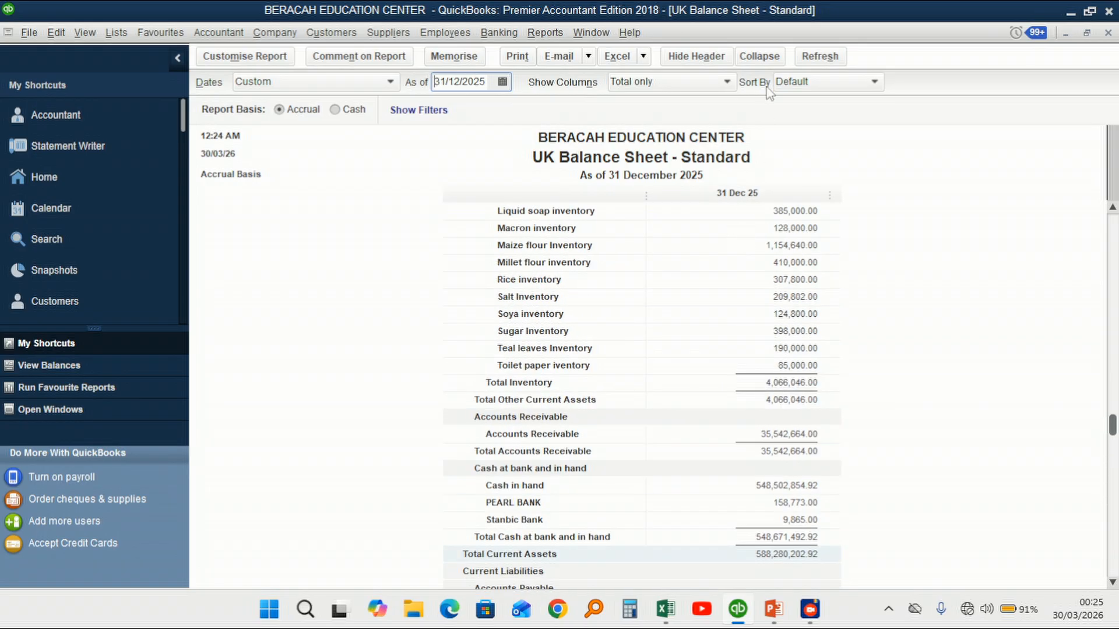
Collapse the balance sheet to its category totals, briefly comparing the expanded view, and switch the report basis to Cash
{"action": "left_click", "coordinate": [759, 56]}
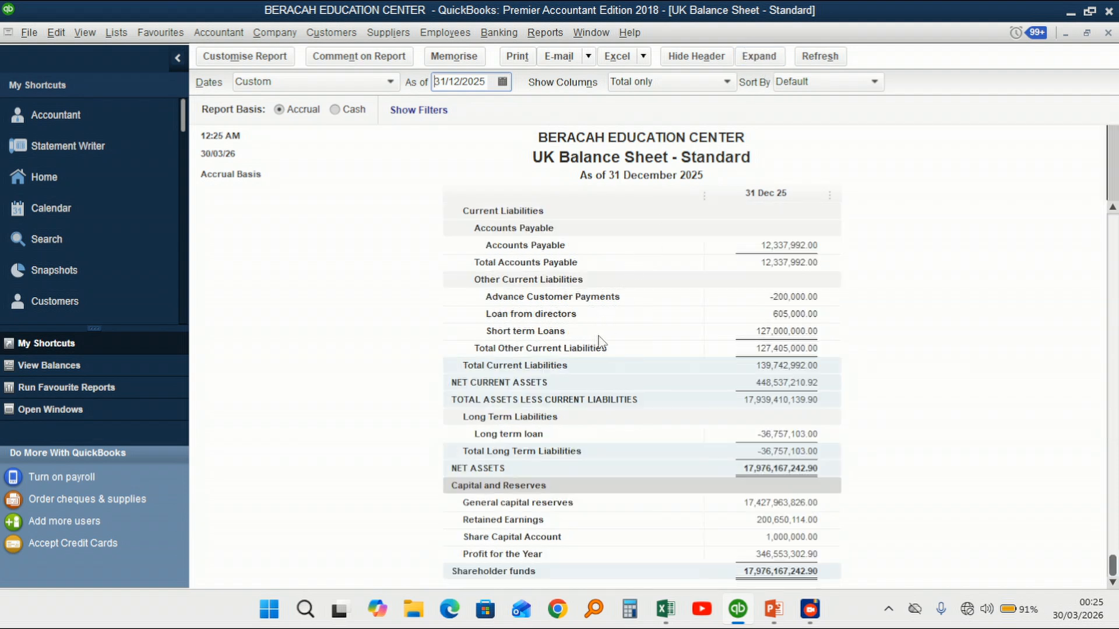
{"action": "scroll", "coordinate": [603, 333], "scroll_direction": "up", "scroll_amount": 7}
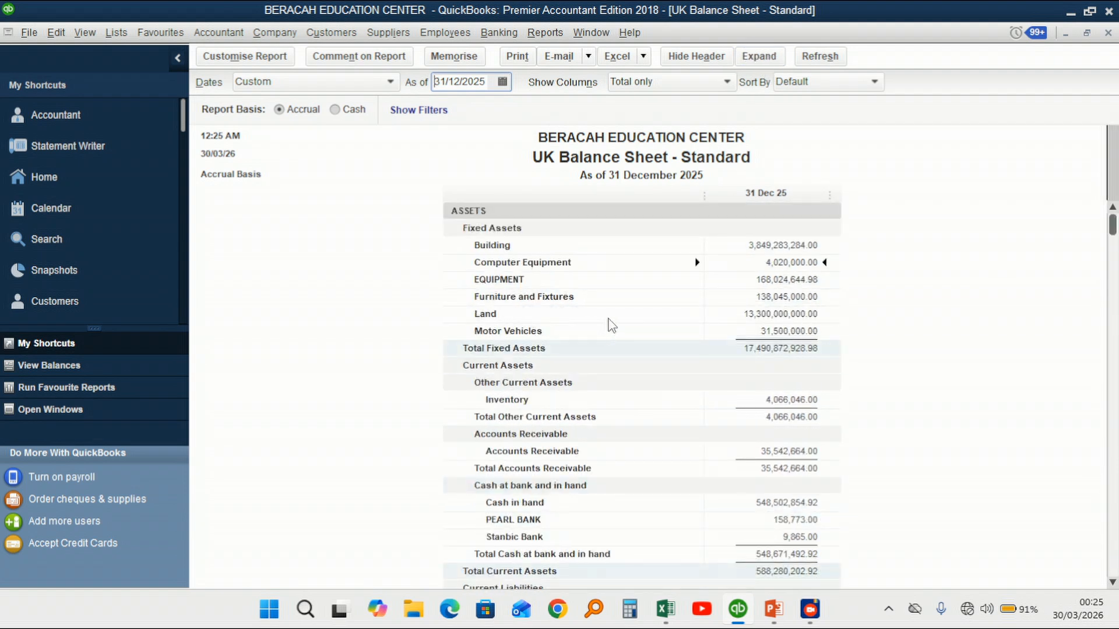
{"action": "left_click", "coordinate": [763, 57]}
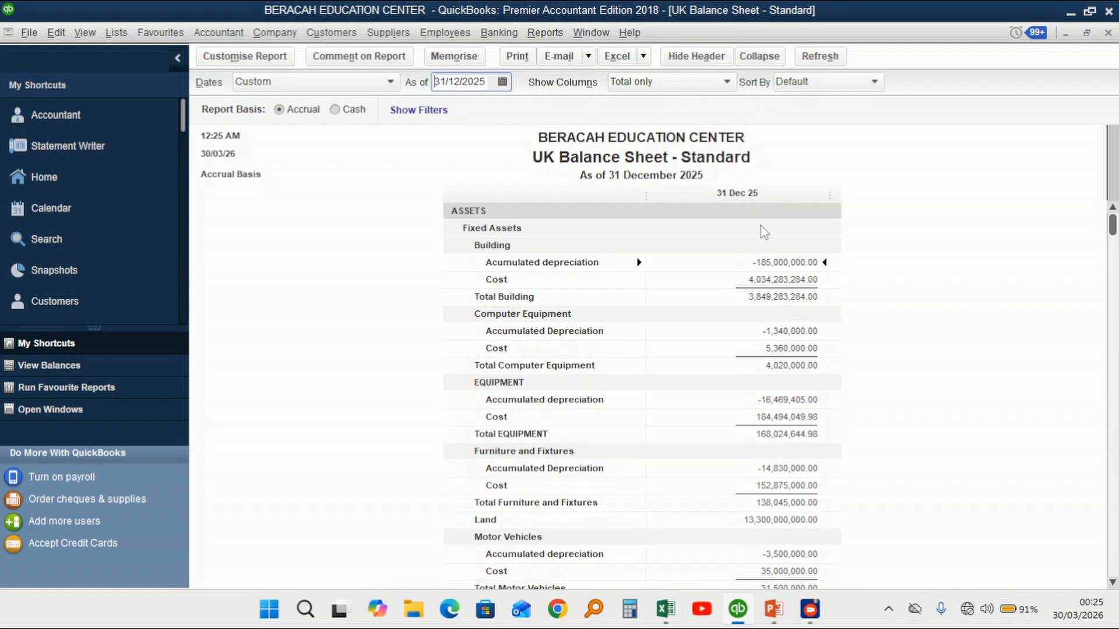
{"action": "left_click", "coordinate": [763, 58]}
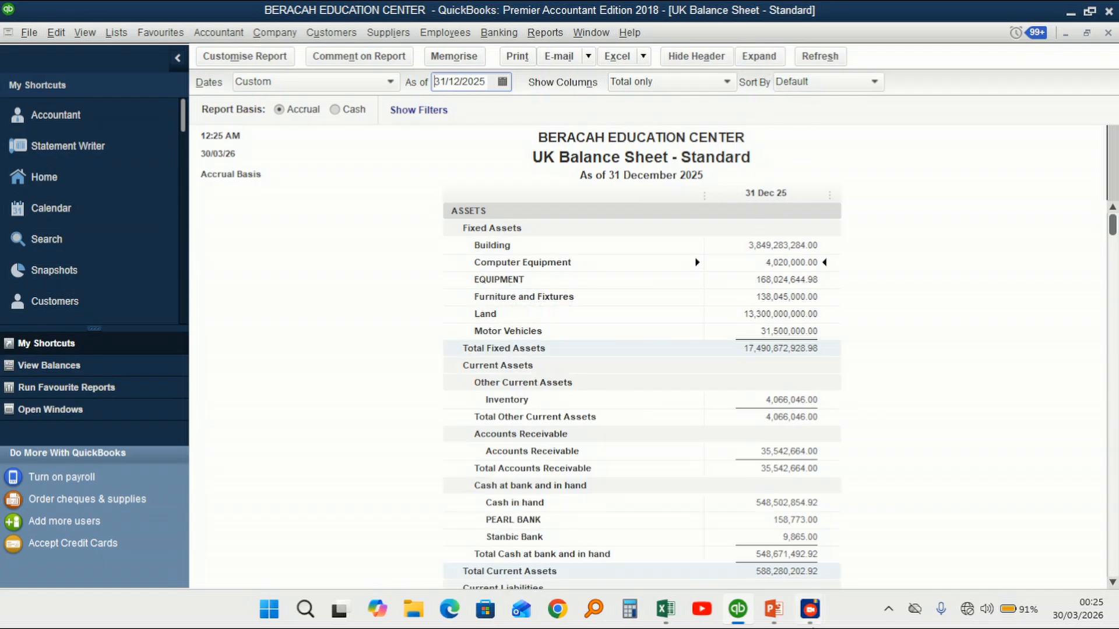
{"action": "mouse_move", "coordinate": [813, 622]}
{"action": "left_click", "coordinate": [336, 110]}
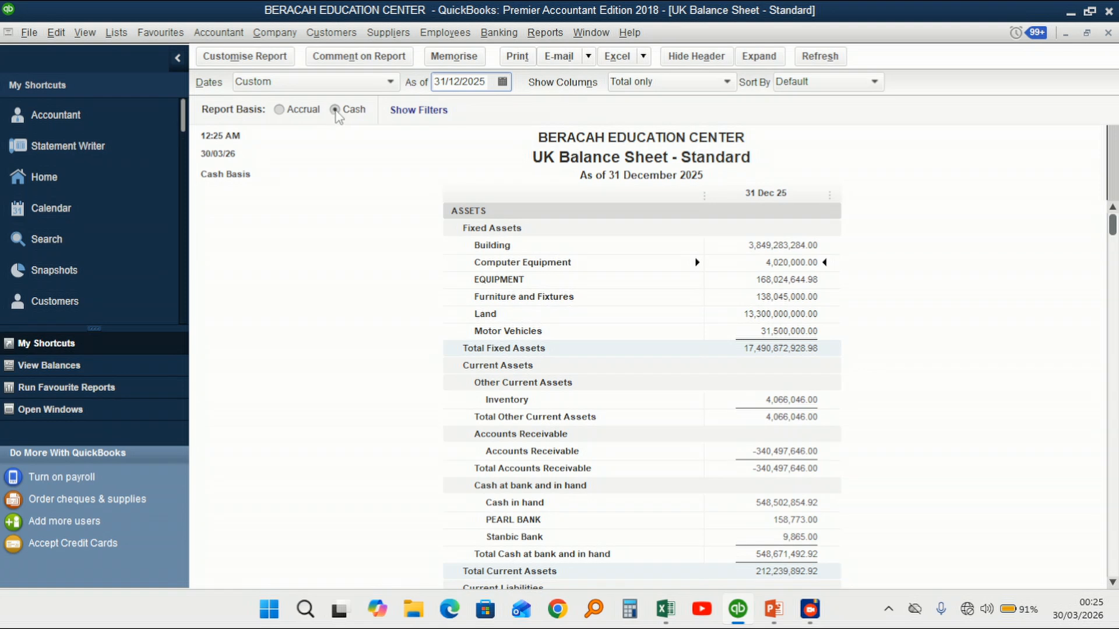
Compare the balance sheet on the Accrual basis, returning it to the Cash basis
{"action": "left_click", "coordinate": [282, 111]}
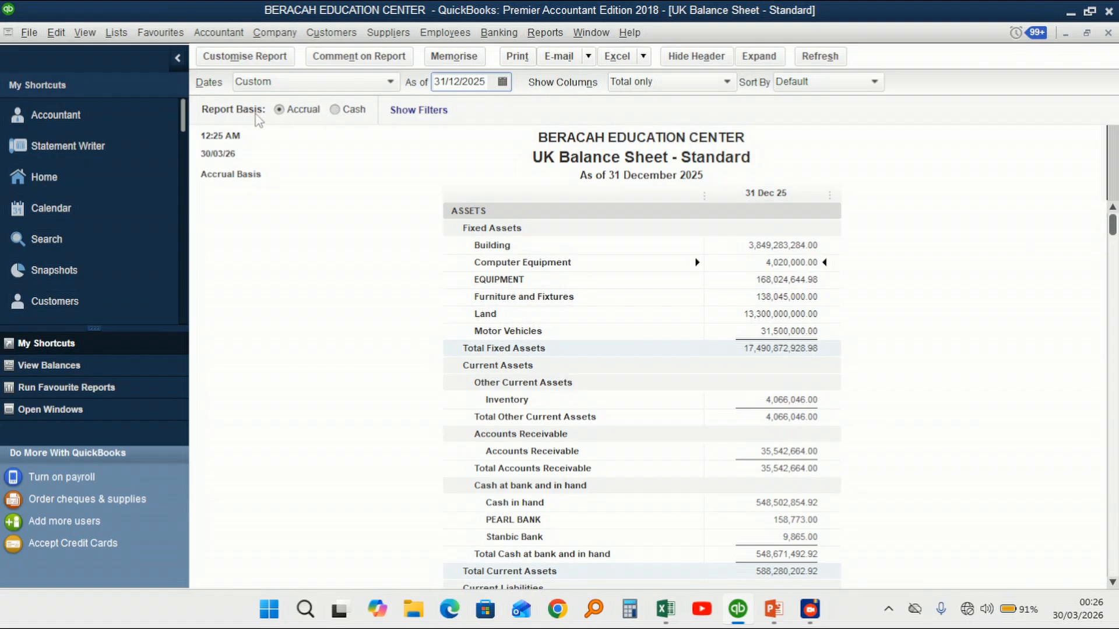
{"action": "left_click", "coordinate": [334, 109]}
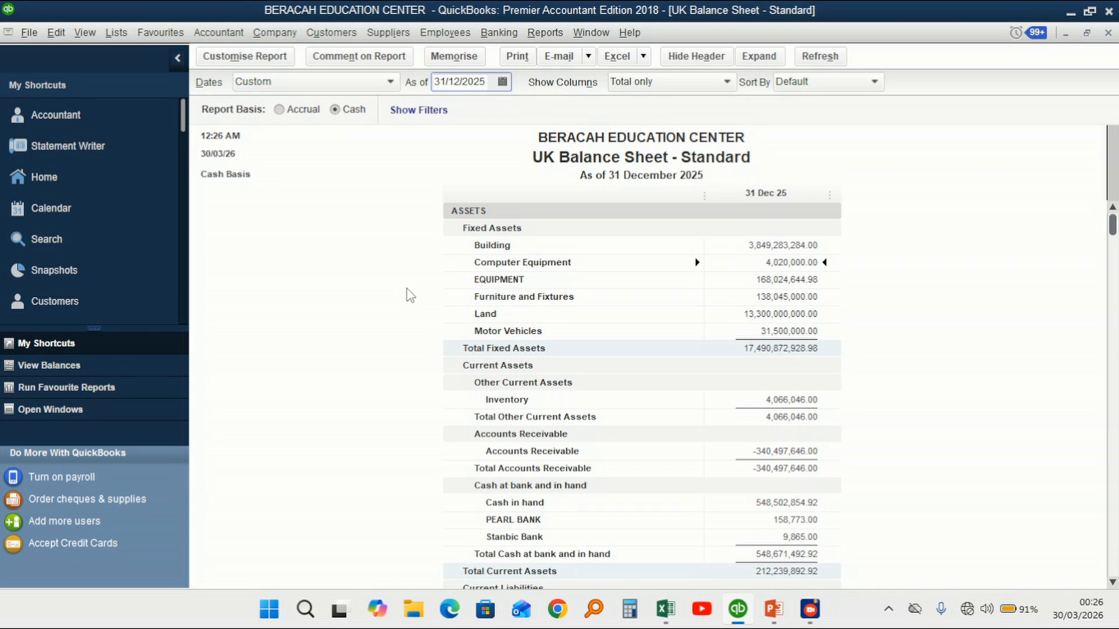
Open the Statement of Cash Flows from the company and financial reports
{"action": "left_click", "coordinate": [545, 33]}
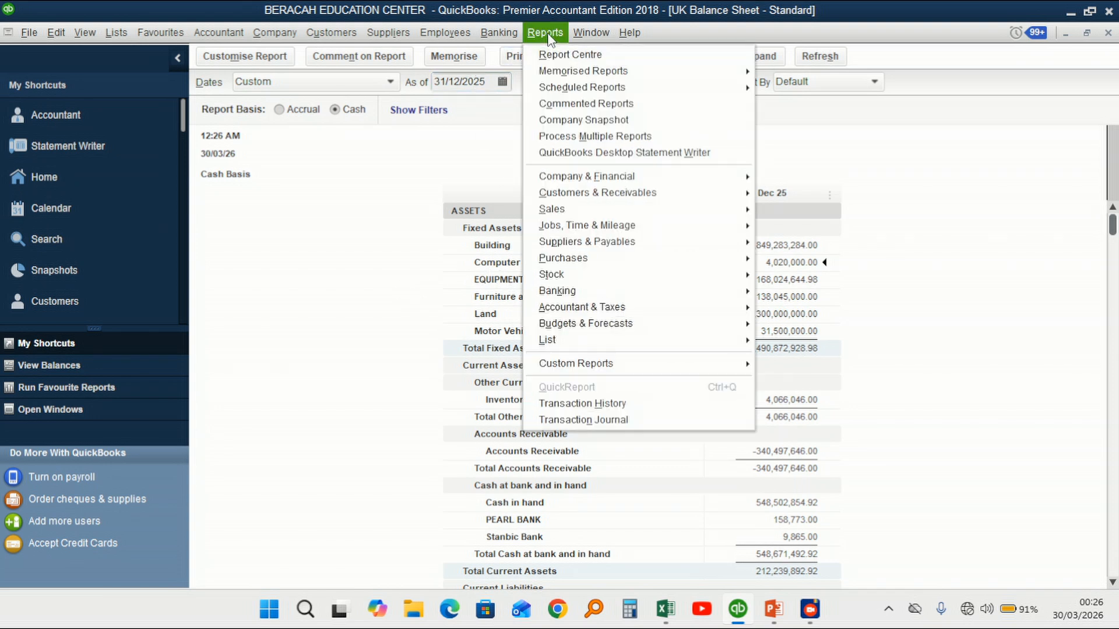
{"action": "mouse_move", "coordinate": [604, 177]}
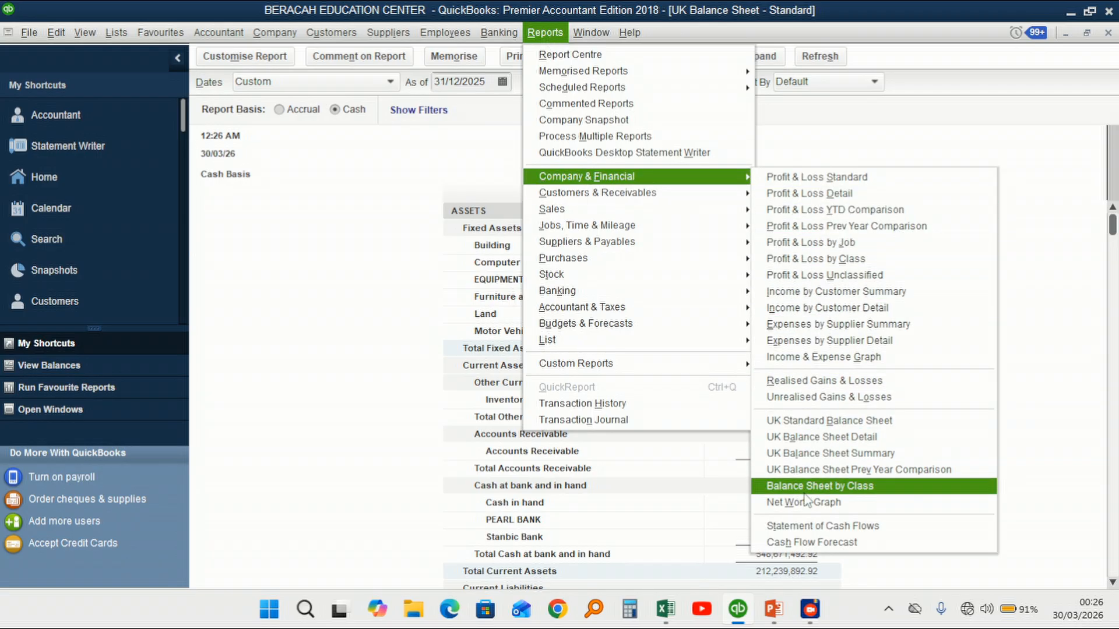
{"action": "left_click", "coordinate": [810, 529]}
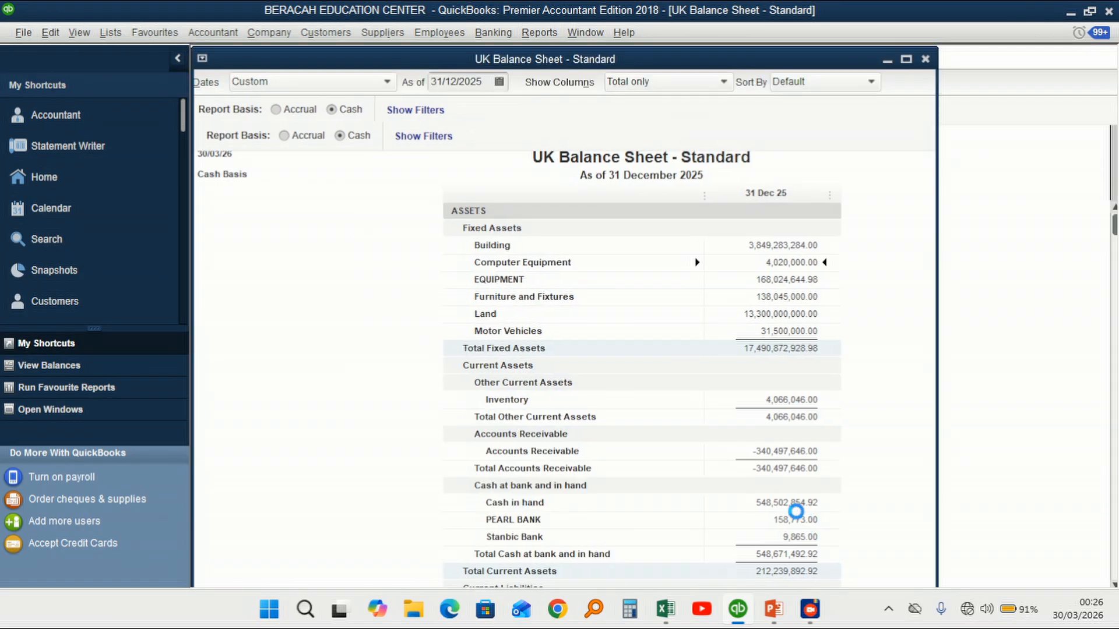
Set the cash flow statement's period to 01/01/2025 through 31/12/2025 and review its operating, investing and financing activities
{"action": "left_click", "coordinate": [502, 89]}
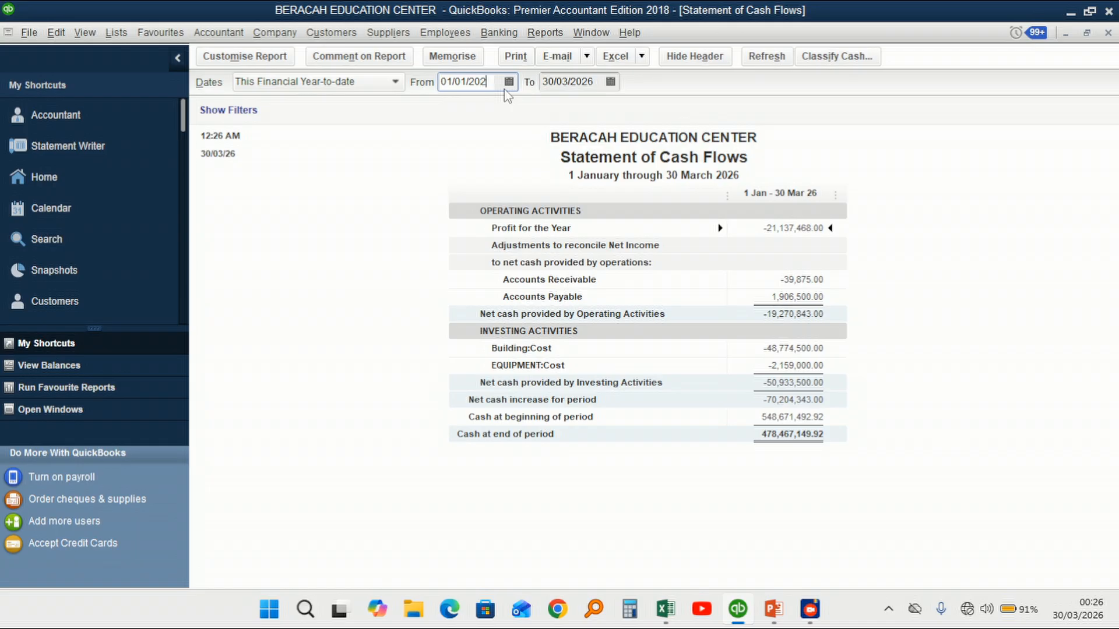
{"action": "type", "text": "5"}
{"action": "left_click", "coordinate": [610, 82]}
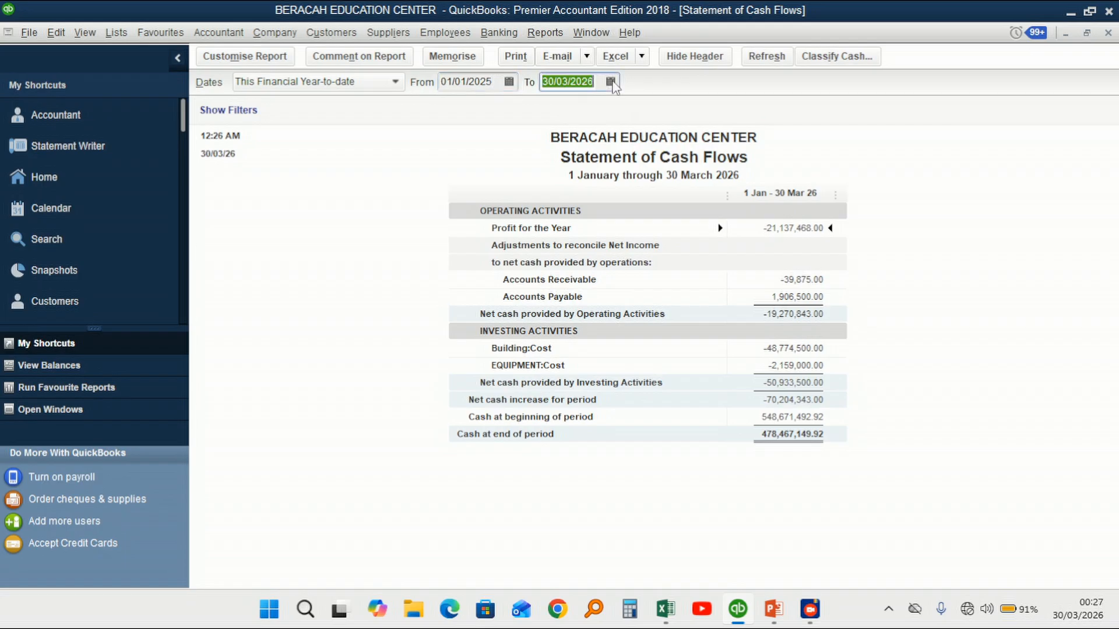
{"action": "left_click", "coordinate": [559, 109]}
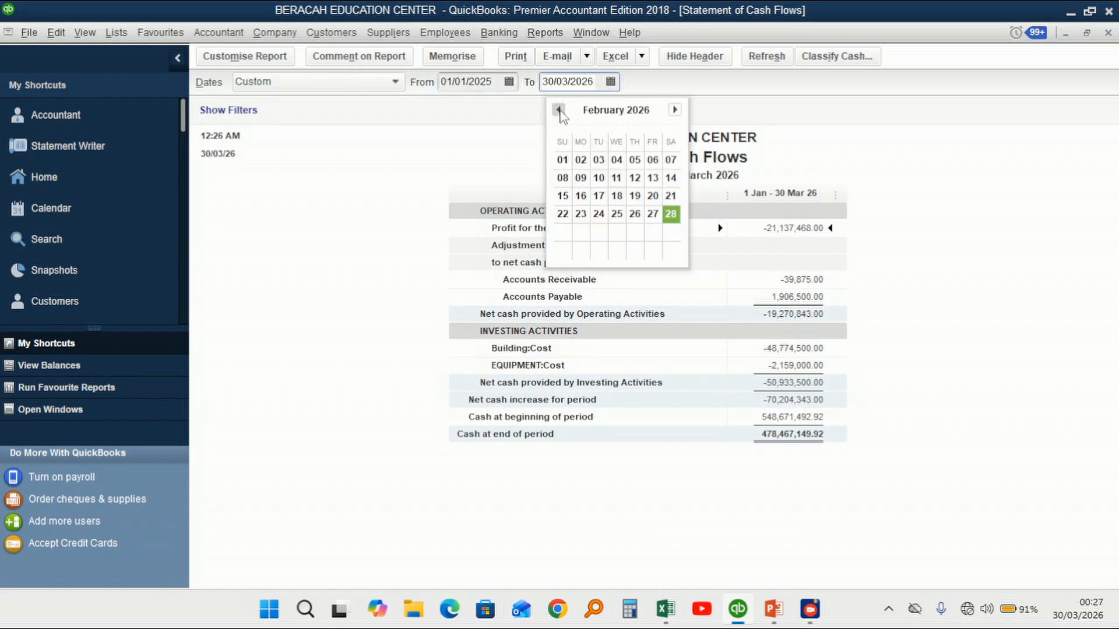
{"action": "left_click", "coordinate": [558, 110]}
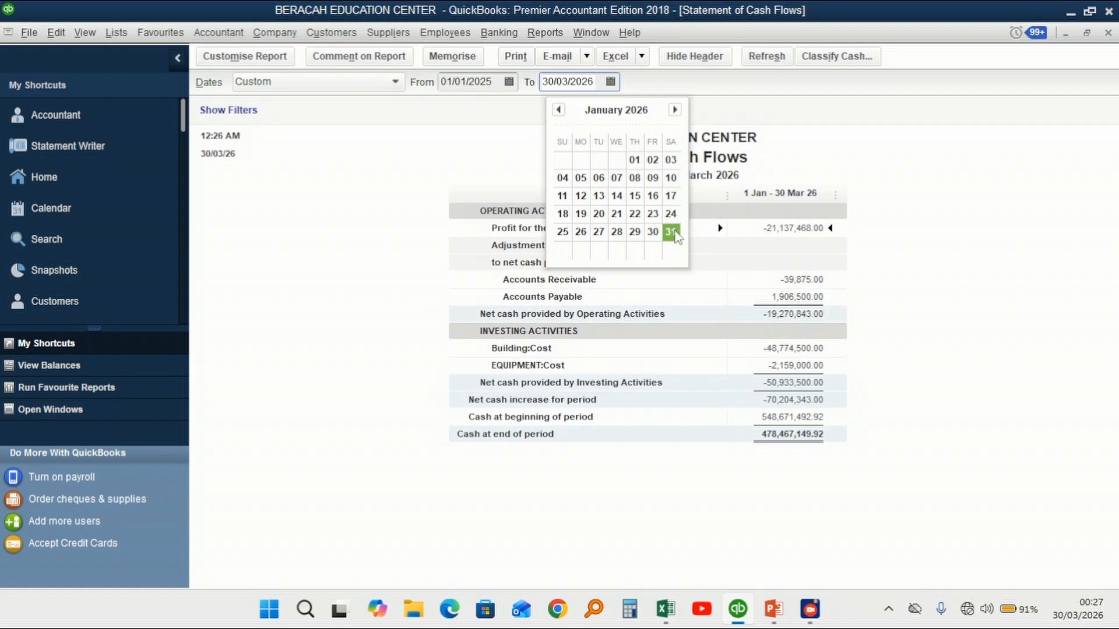
{"action": "left_click", "coordinate": [558, 109]}
{"action": "left_click", "coordinate": [617, 232]}
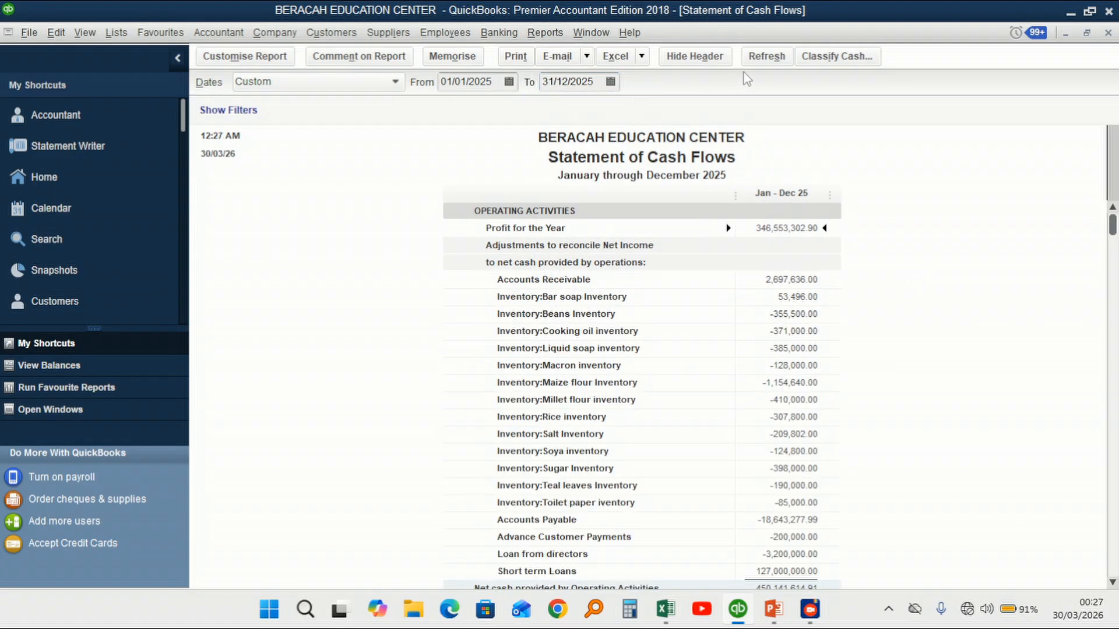
{"action": "scroll", "coordinate": [632, 300], "scroll_direction": "down", "scroll_amount": 6}
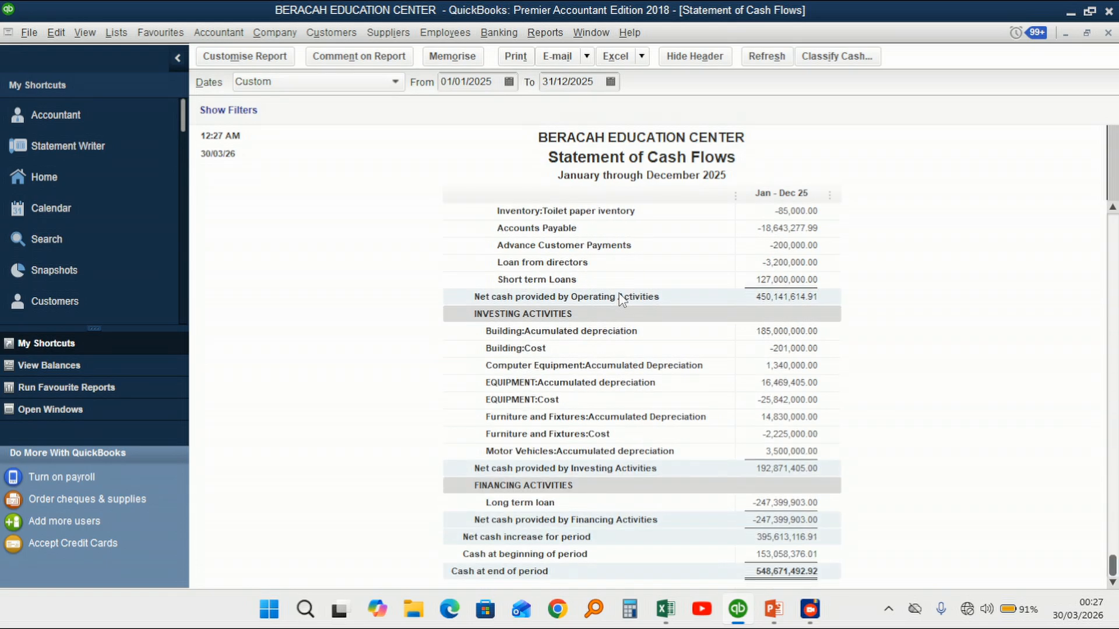
{"action": "scroll", "coordinate": [602, 419], "scroll_direction": "up", "scroll_amount": 6}
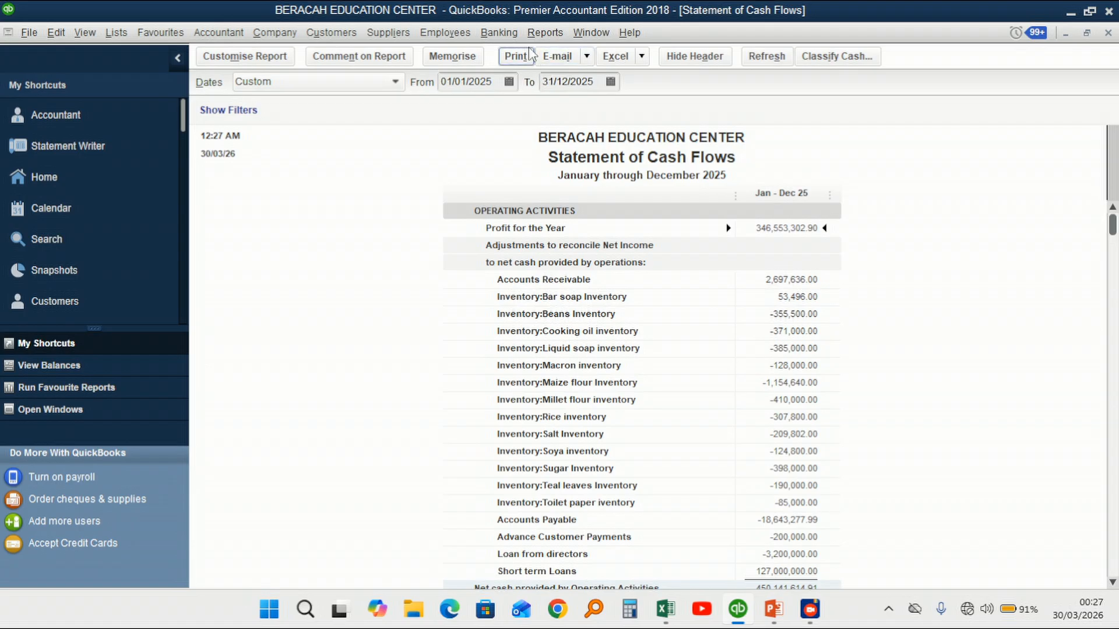
Open the Trial Balance from the accountant and taxes reports
{"action": "left_click", "coordinate": [548, 33]}
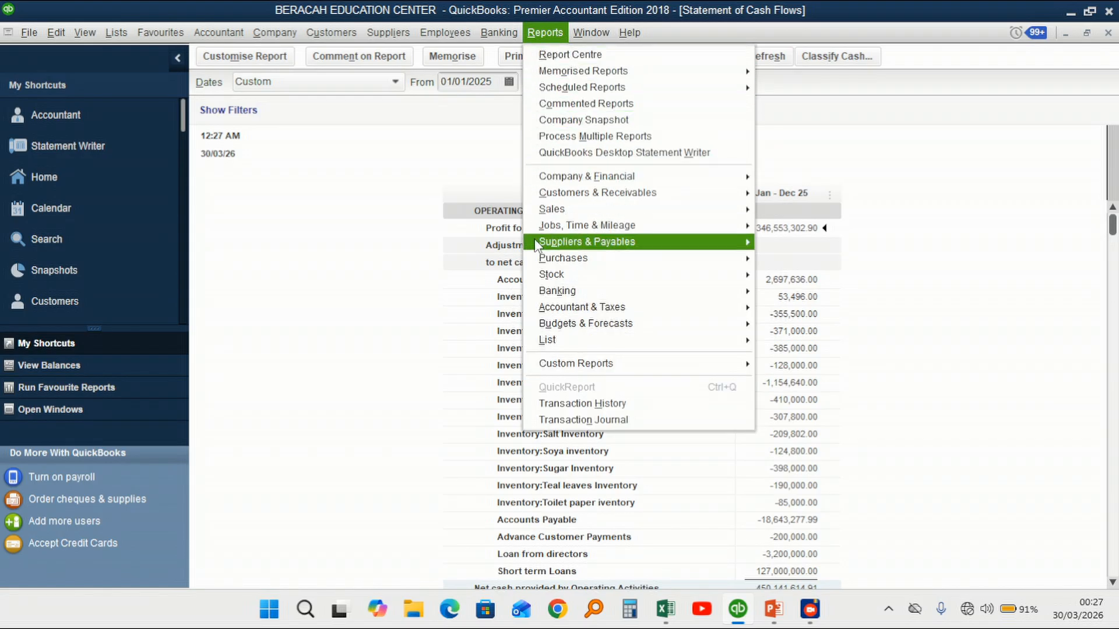
{"action": "mouse_move", "coordinate": [543, 309]}
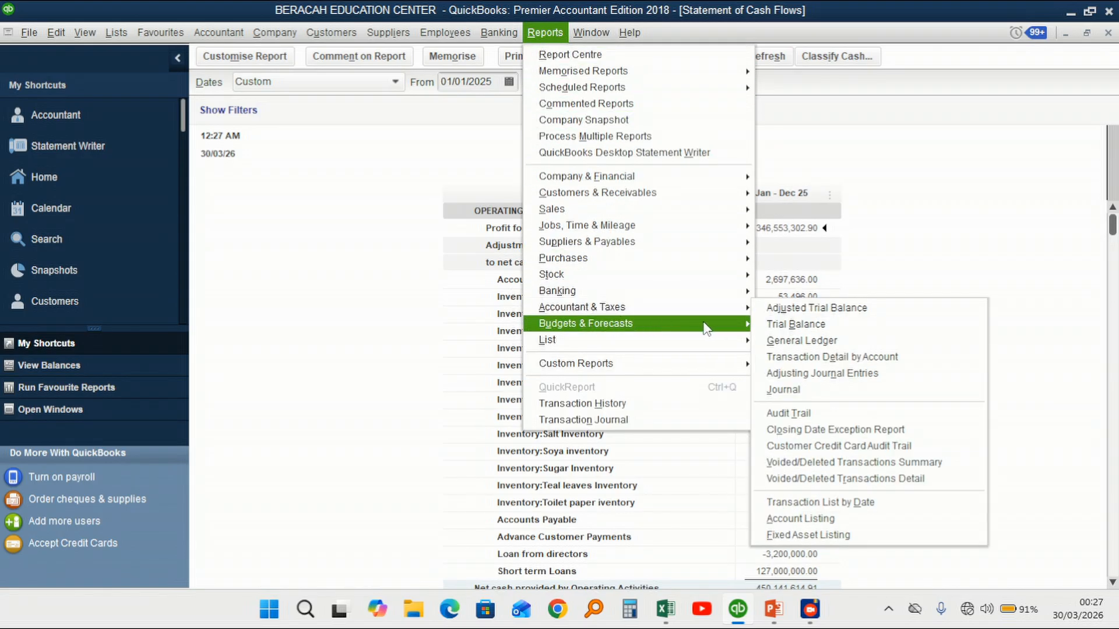
{"action": "left_click", "coordinate": [813, 324]}
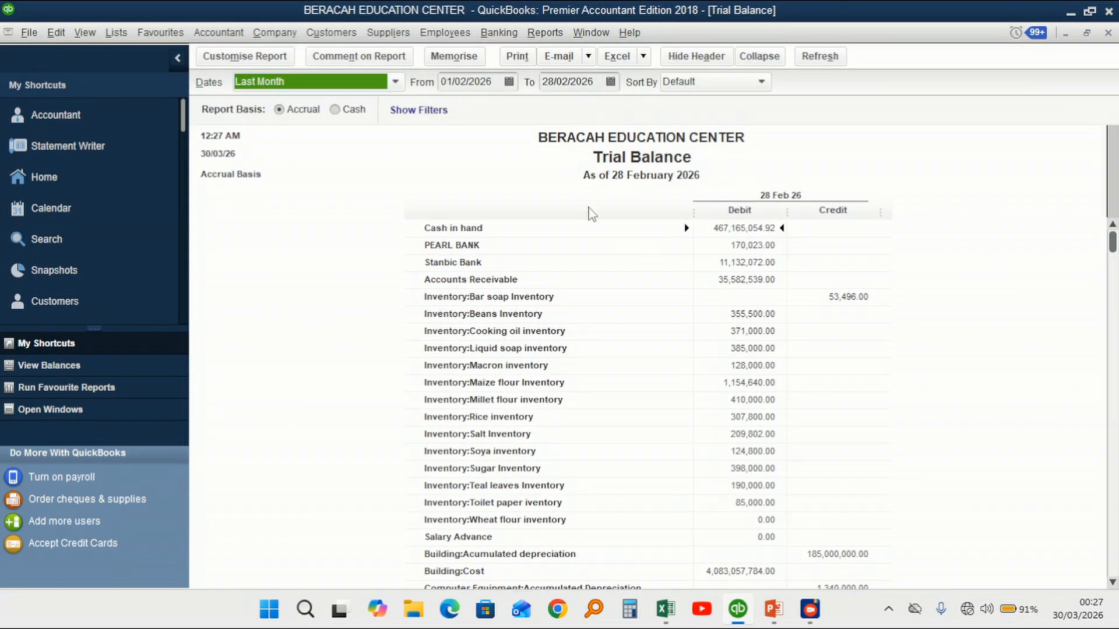
Set the trial balance's period to 01/01/2025 through 31/12/2025
{"action": "left_click", "coordinate": [498, 81]}
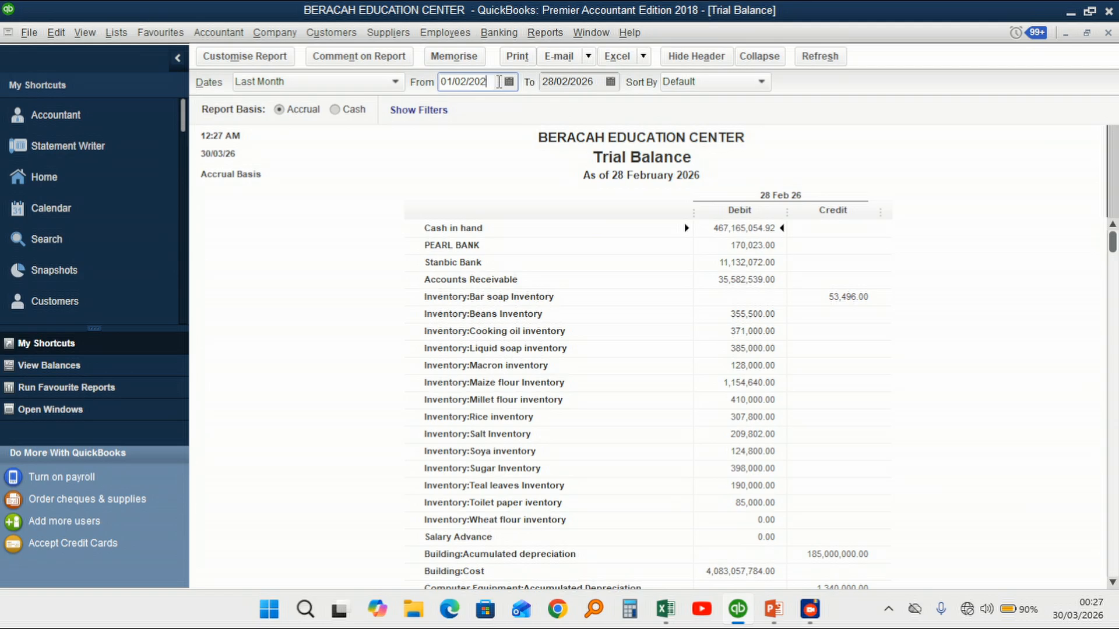
{"action": "type", "text": "5"}
{"action": "left_click", "coordinate": [511, 83]}
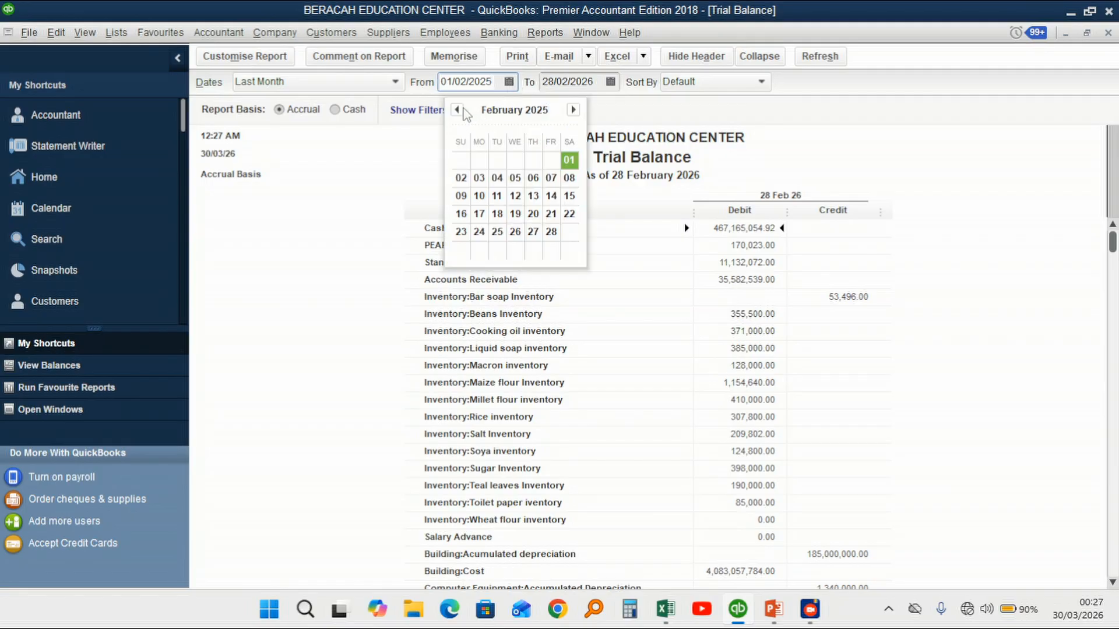
{"action": "left_click", "coordinate": [457, 109]}
{"action": "left_click", "coordinate": [515, 159]}
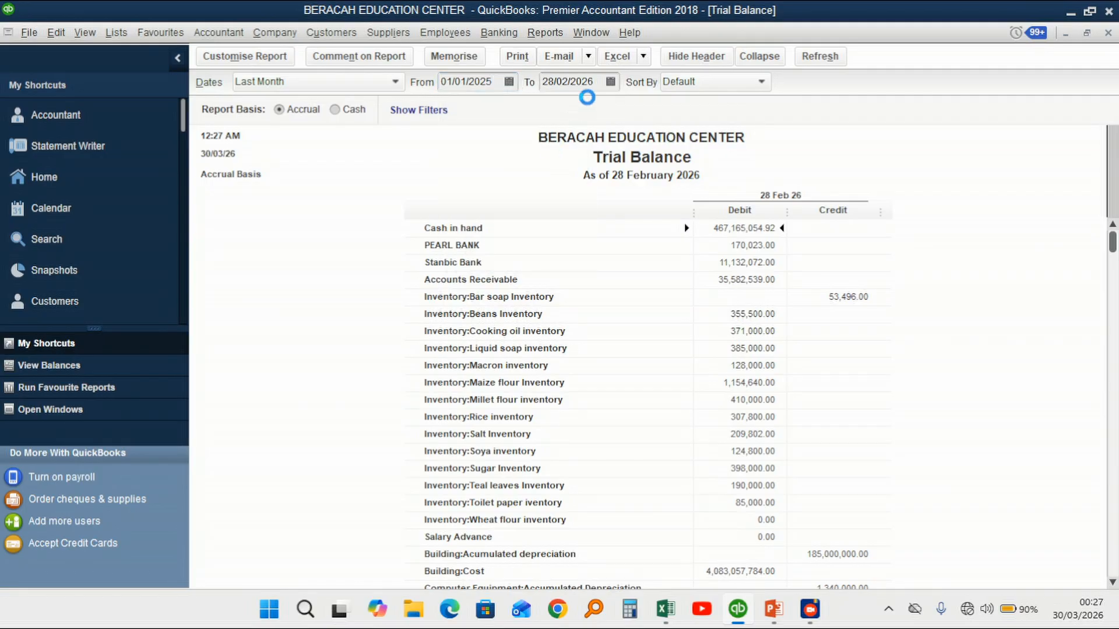
{"action": "left_click", "coordinate": [610, 81]}
{"action": "left_click", "coordinate": [562, 110]}
{"action": "left_click", "coordinate": [563, 110]}
{"action": "left_click", "coordinate": [675, 110]}
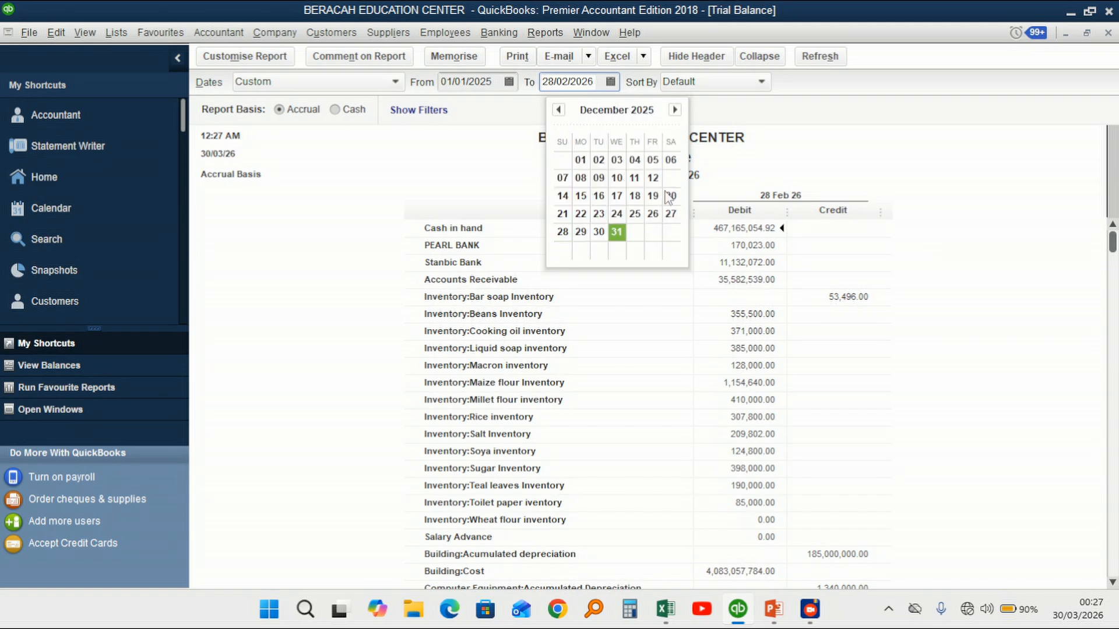
{"action": "left_click", "coordinate": [617, 232]}
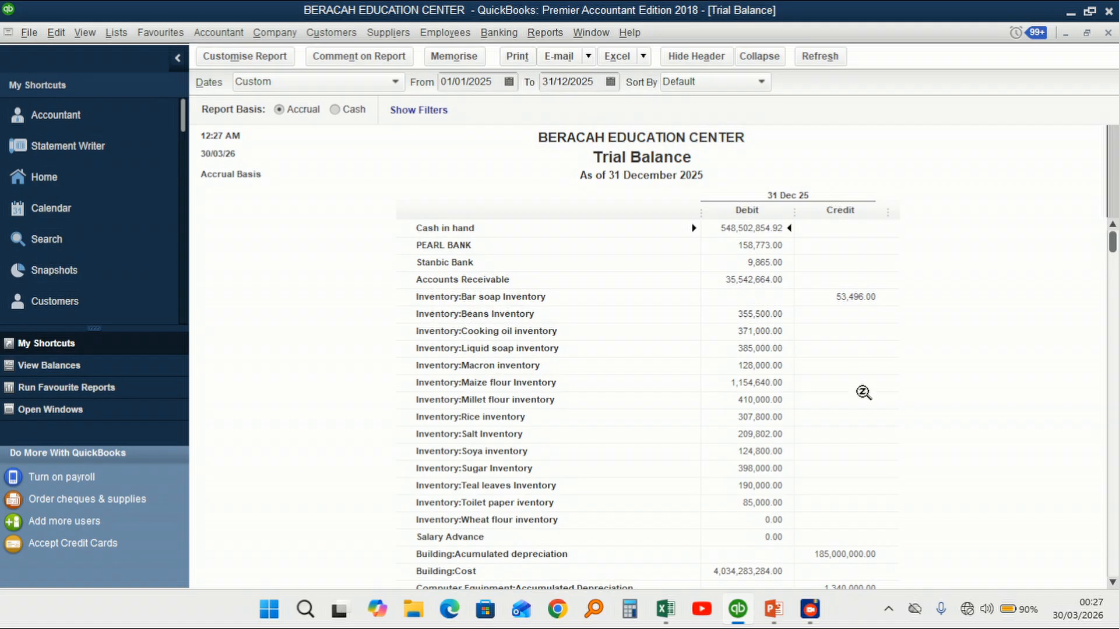
Review the trial balance accounts down to the debit and credit totals
{"action": "scroll", "coordinate": [861, 416], "scroll_direction": "down", "scroll_amount": 8}
{"action": "scroll", "coordinate": [860, 419], "scroll_direction": "down", "scroll_amount": 16}
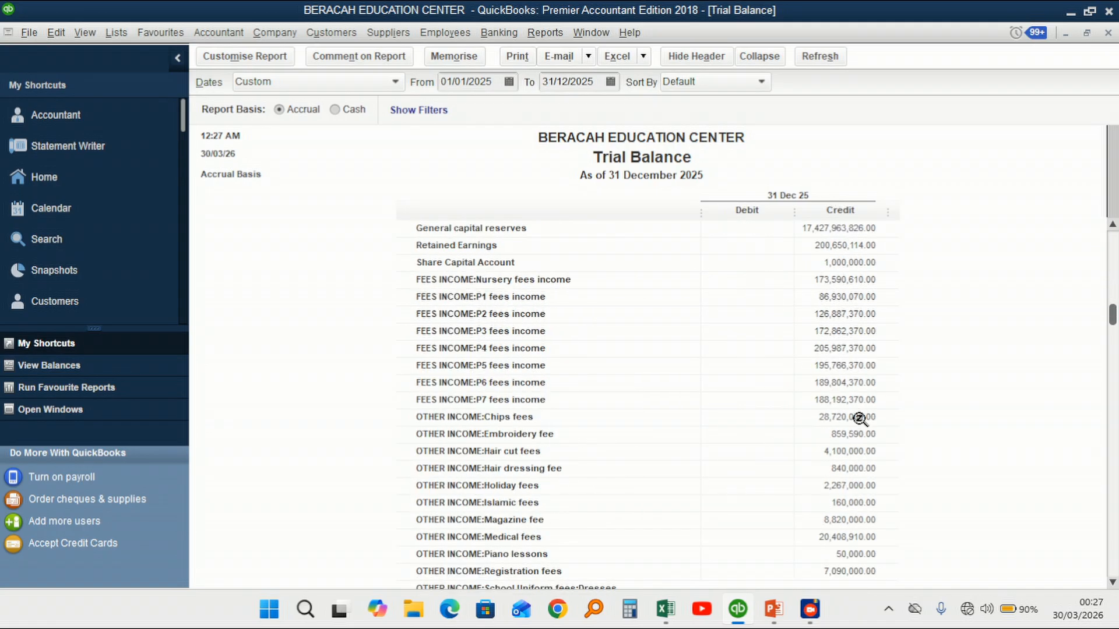
{"action": "scroll", "coordinate": [862, 421], "scroll_direction": "down", "scroll_amount": 15}
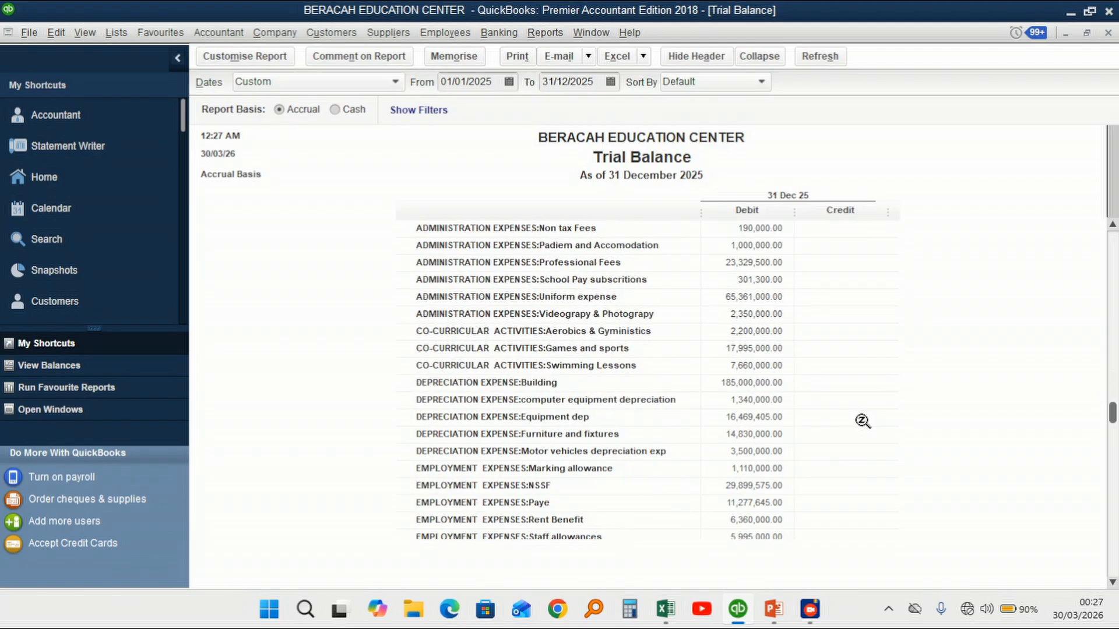
{"action": "scroll", "coordinate": [861, 421], "scroll_direction": "down", "scroll_amount": 16}
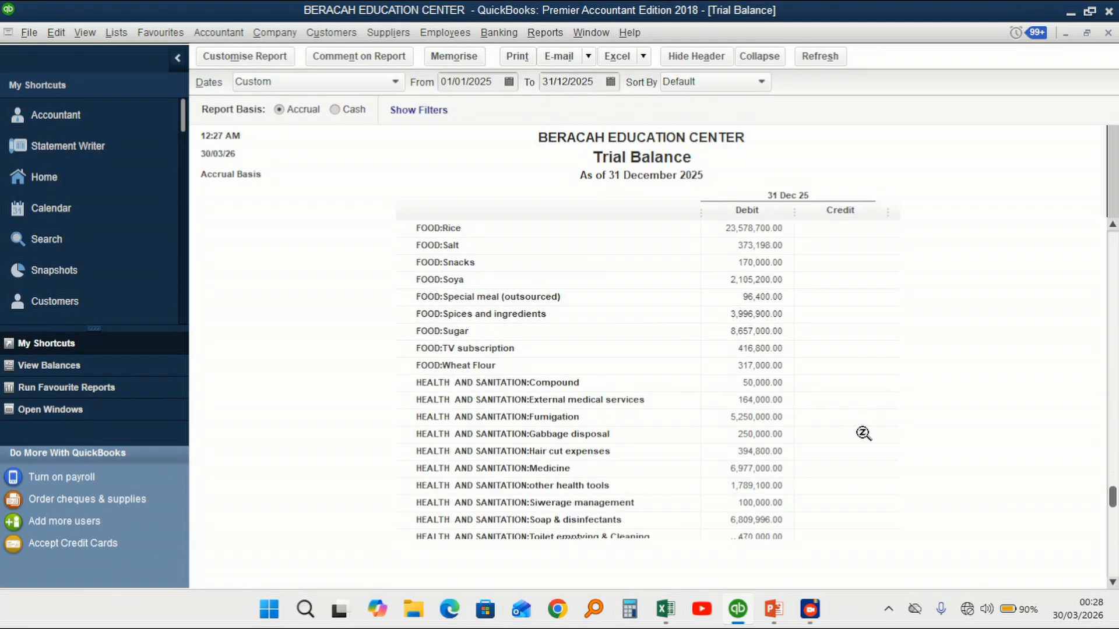
{"action": "scroll", "coordinate": [862, 438], "scroll_direction": "down", "scroll_amount": 3}
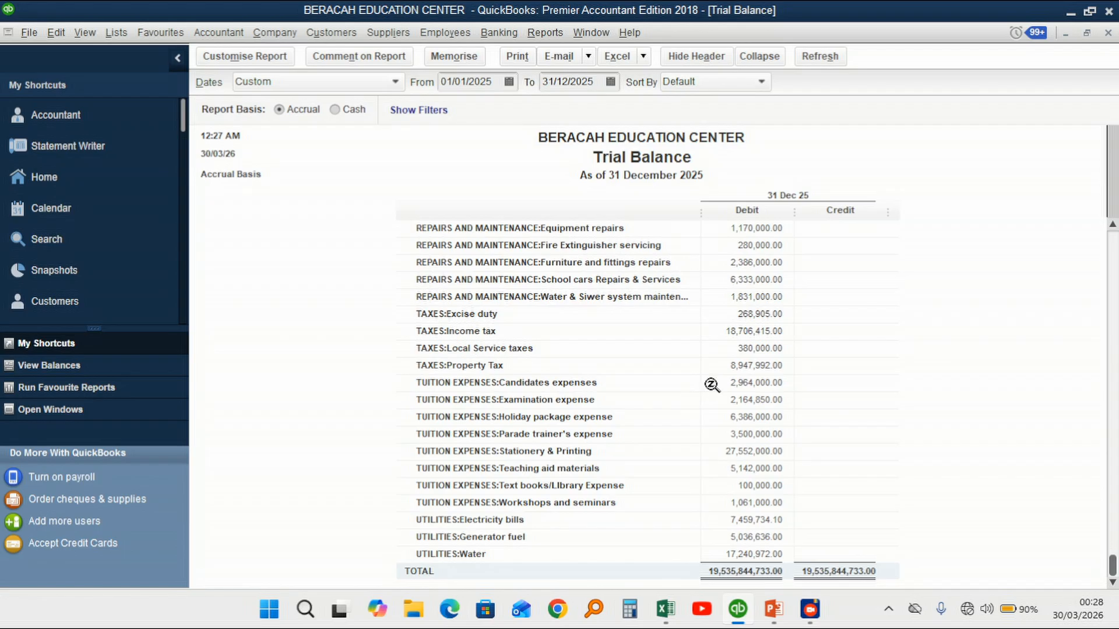
{"action": "mouse_move", "coordinate": [777, 610]}
Open the Customer Balance Summary from the customers and receivables reports
{"action": "left_click", "coordinate": [554, 38]}
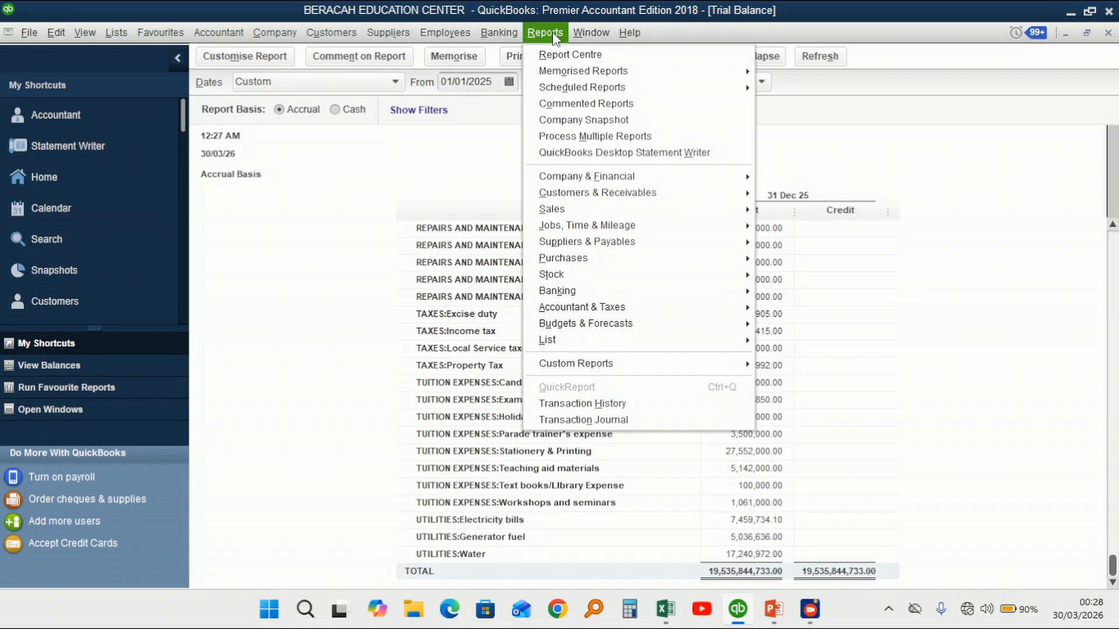
{"action": "mouse_move", "coordinate": [629, 197]}
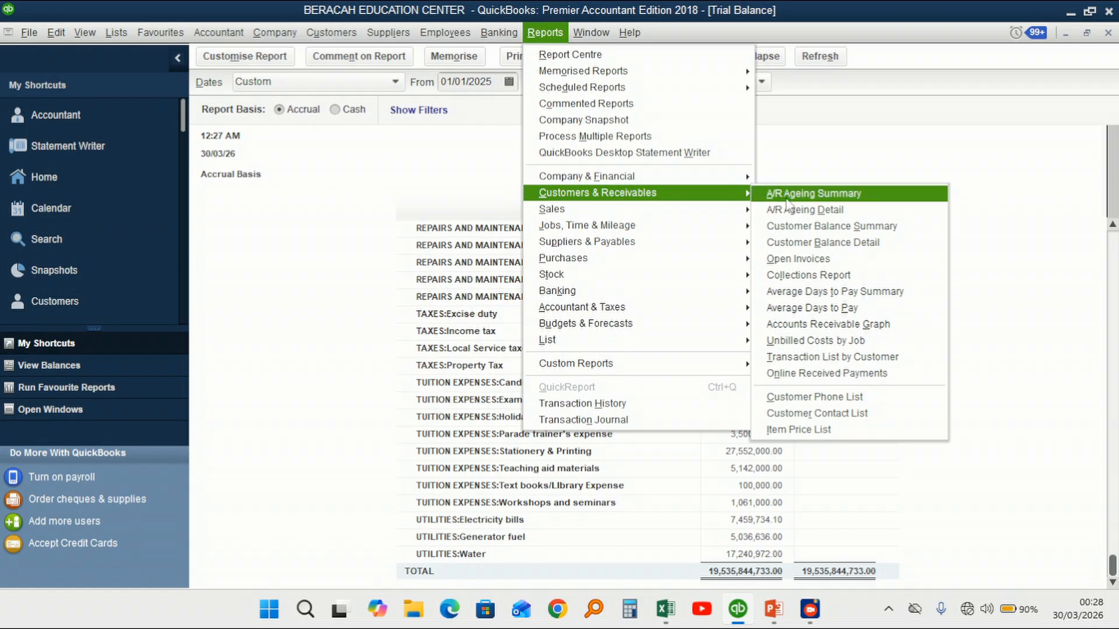
{"action": "left_click", "coordinate": [809, 227]}
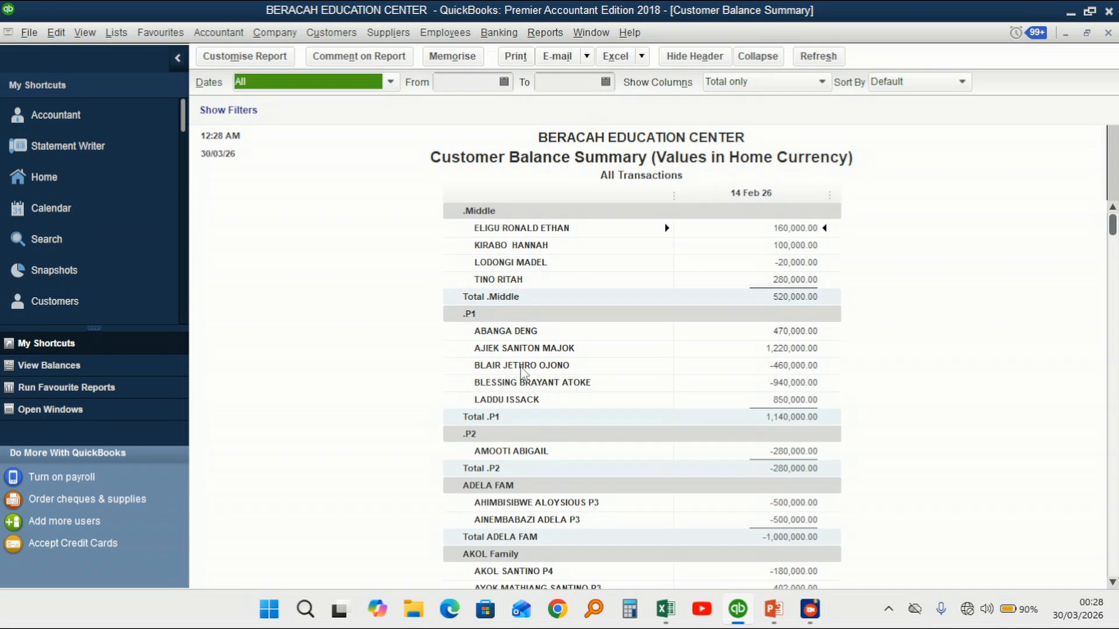
Review the customer balances by family and class down to the overall total
{"action": "scroll", "coordinate": [782, 355], "scroll_direction": "down", "scroll_amount": 15}
{"action": "scroll", "coordinate": [804, 352], "scroll_direction": "down", "scroll_amount": 15}
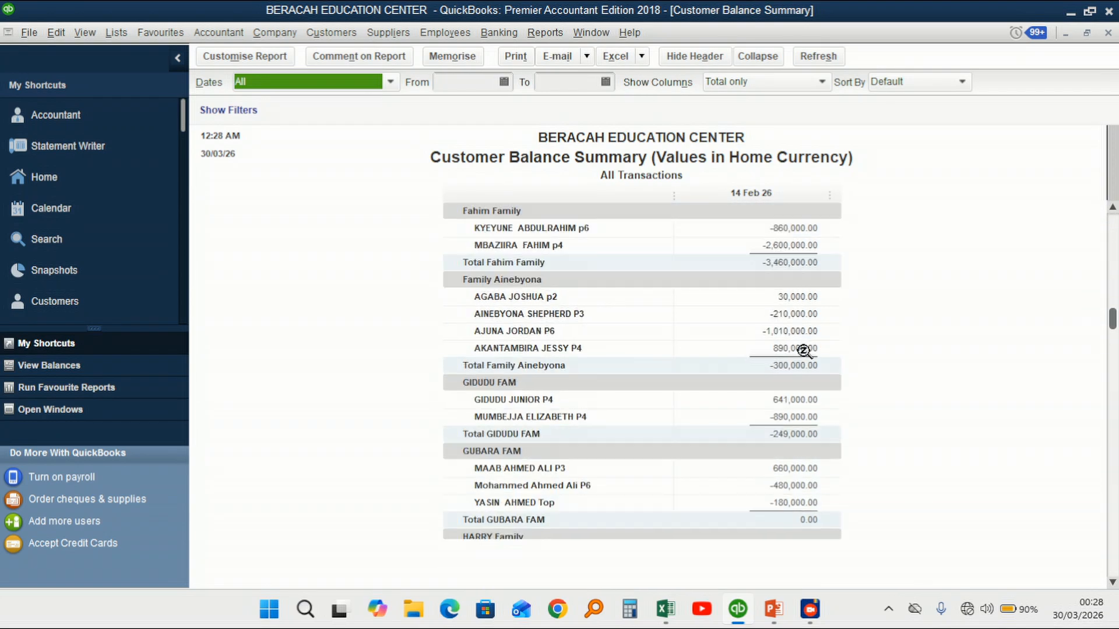
{"action": "scroll", "coordinate": [804, 352], "scroll_direction": "down", "scroll_amount": 20}
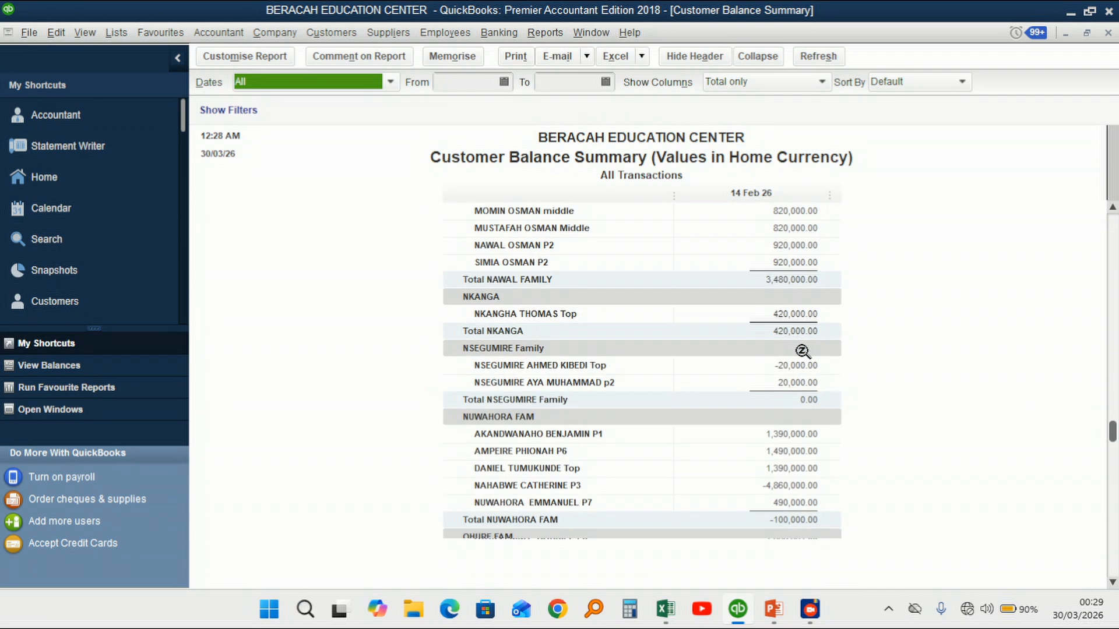
{"action": "scroll", "coordinate": [799, 351], "scroll_direction": "down", "scroll_amount": 20}
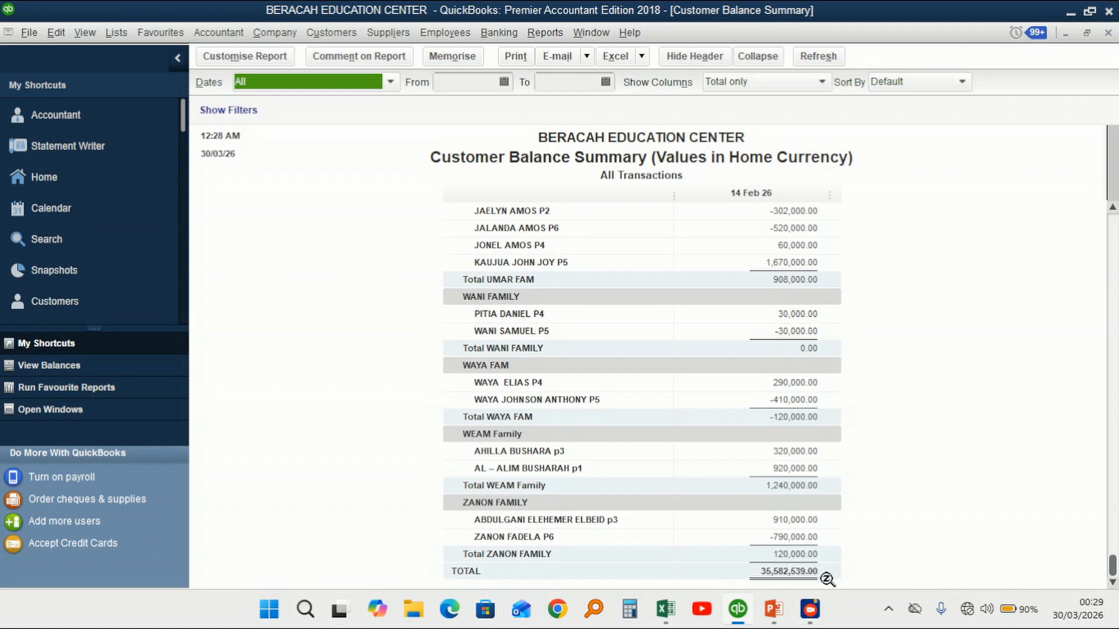
{"action": "scroll", "coordinate": [568, 306], "scroll_direction": "up", "scroll_amount": 15}
{"action": "scroll", "coordinate": [576, 220], "scroll_direction": "up", "scroll_amount": 15}
Open the Customer Balance Detail report and review the first customers' invoices, payments and running balances
{"action": "left_click", "coordinate": [544, 33]}
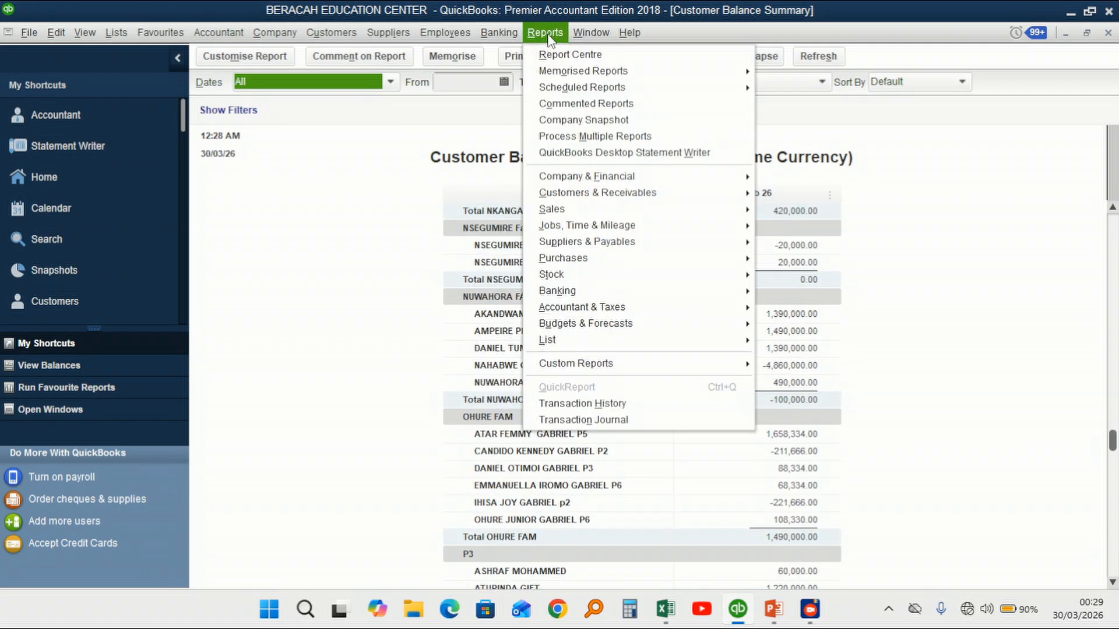
{"action": "mouse_move", "coordinate": [582, 208]}
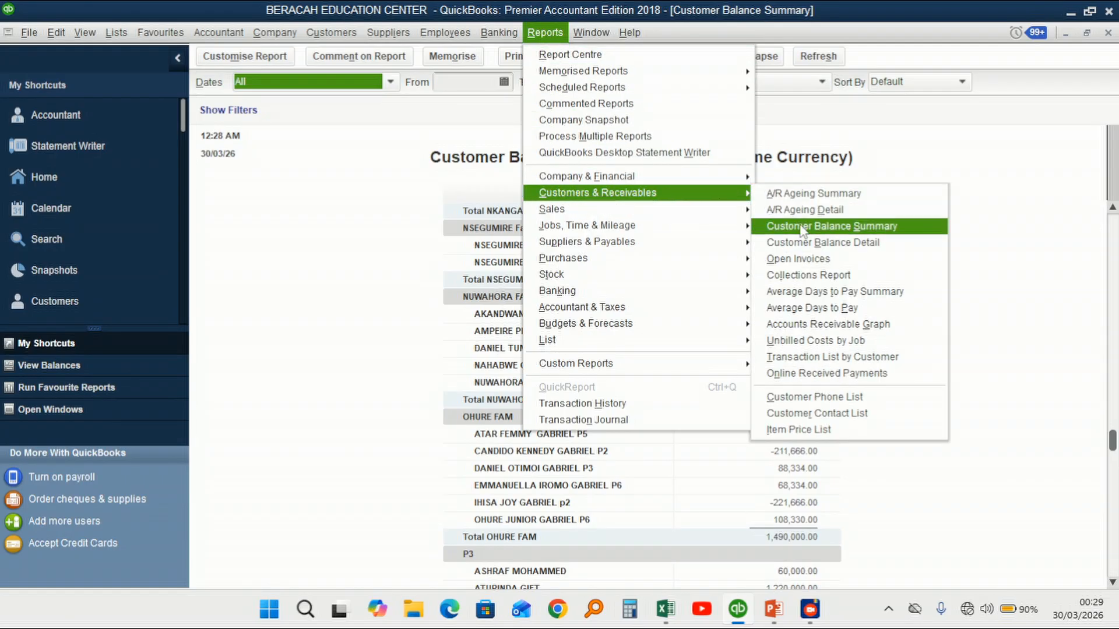
{"action": "left_click", "coordinate": [804, 243]}
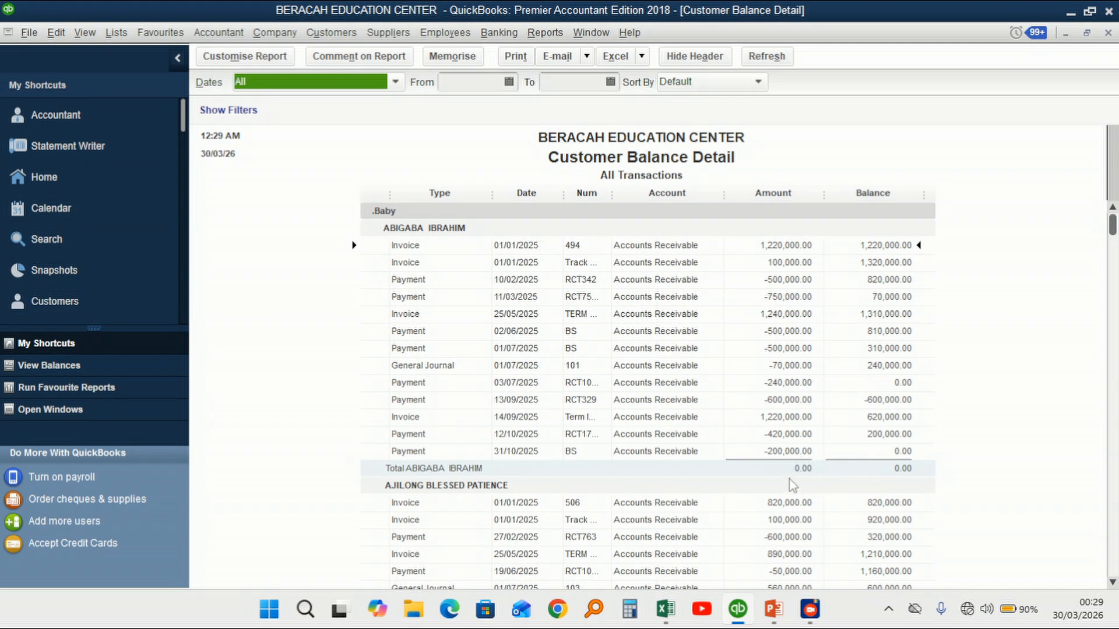
{"action": "scroll", "coordinate": [817, 459], "scroll_direction": "down", "scroll_amount": 8}
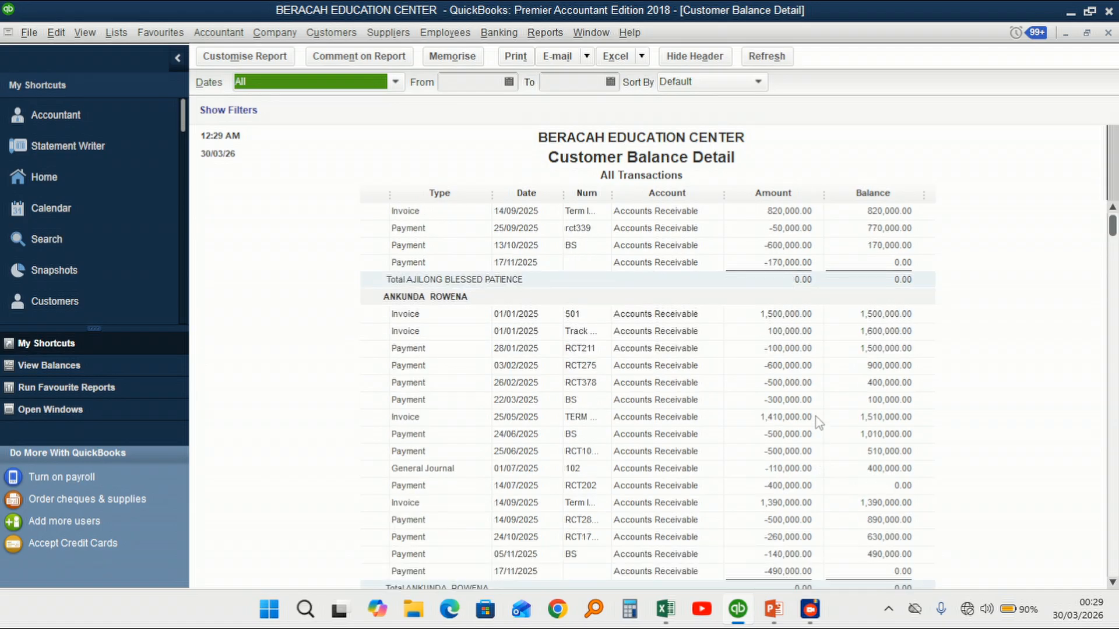
{"action": "scroll", "coordinate": [796, 355], "scroll_direction": "down", "scroll_amount": 3}
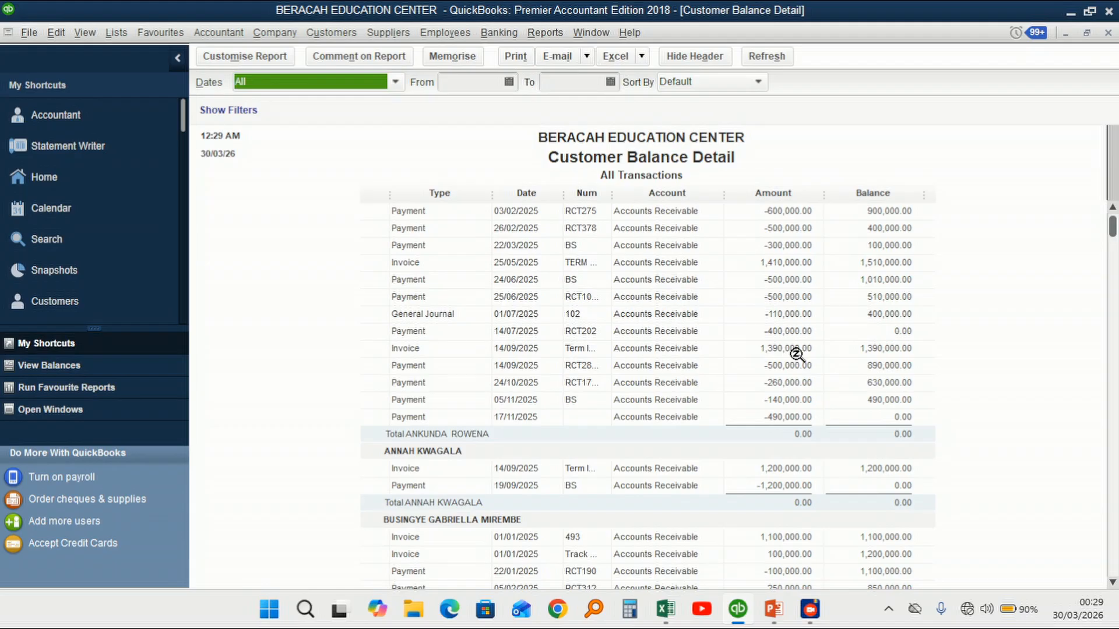
Open the Supplier Balance Summary from the suppliers and payables reports
{"action": "left_click", "coordinate": [551, 34]}
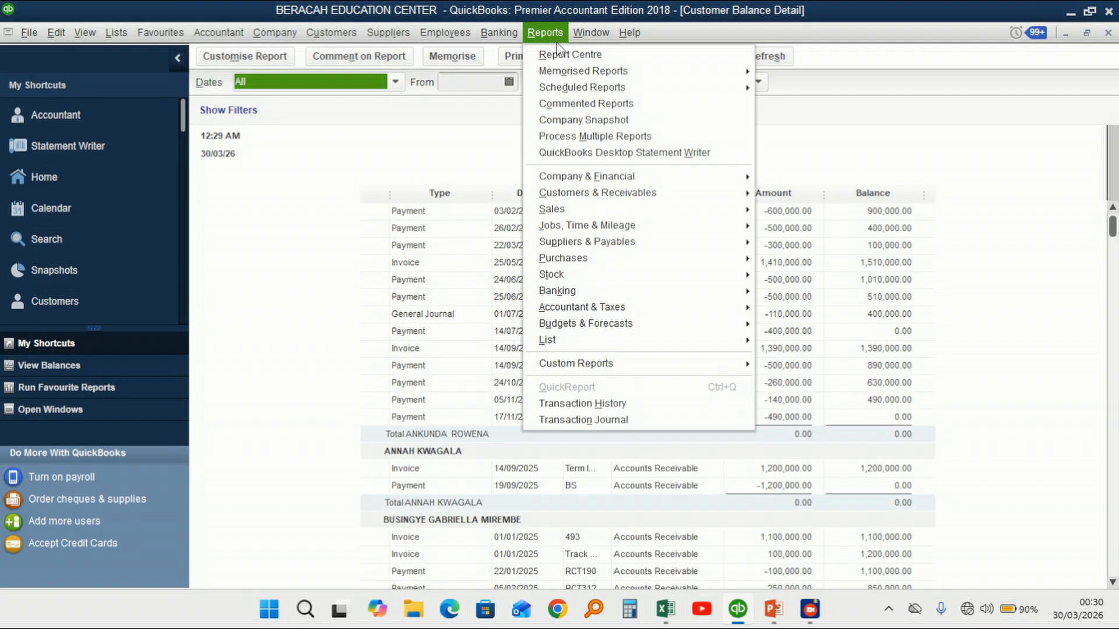
{"action": "mouse_move", "coordinate": [557, 180]}
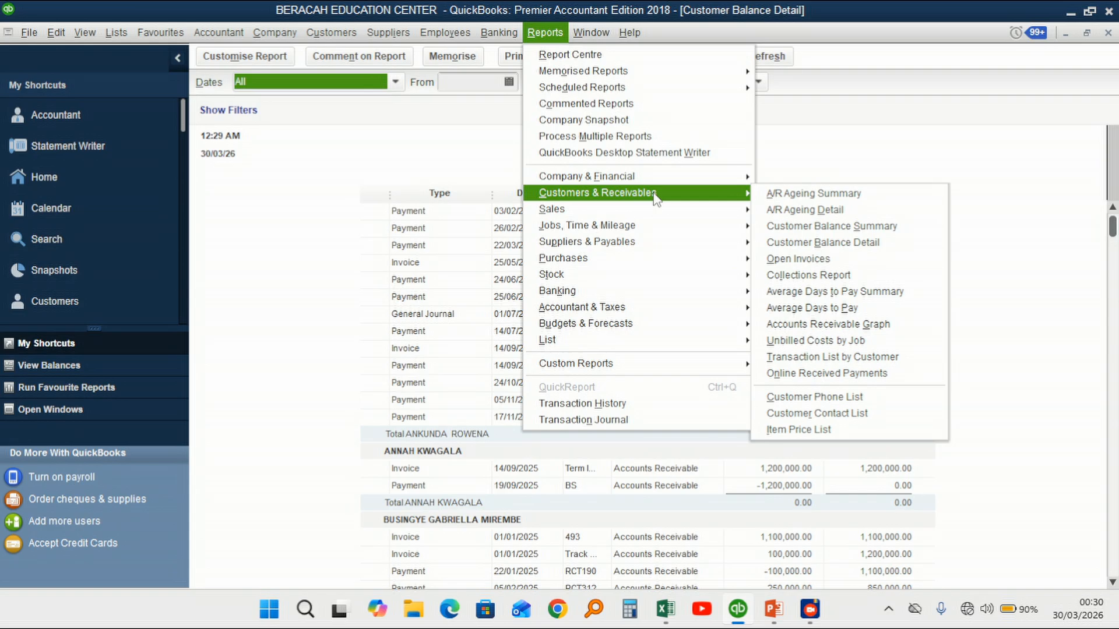
{"action": "mouse_move", "coordinate": [615, 219]}
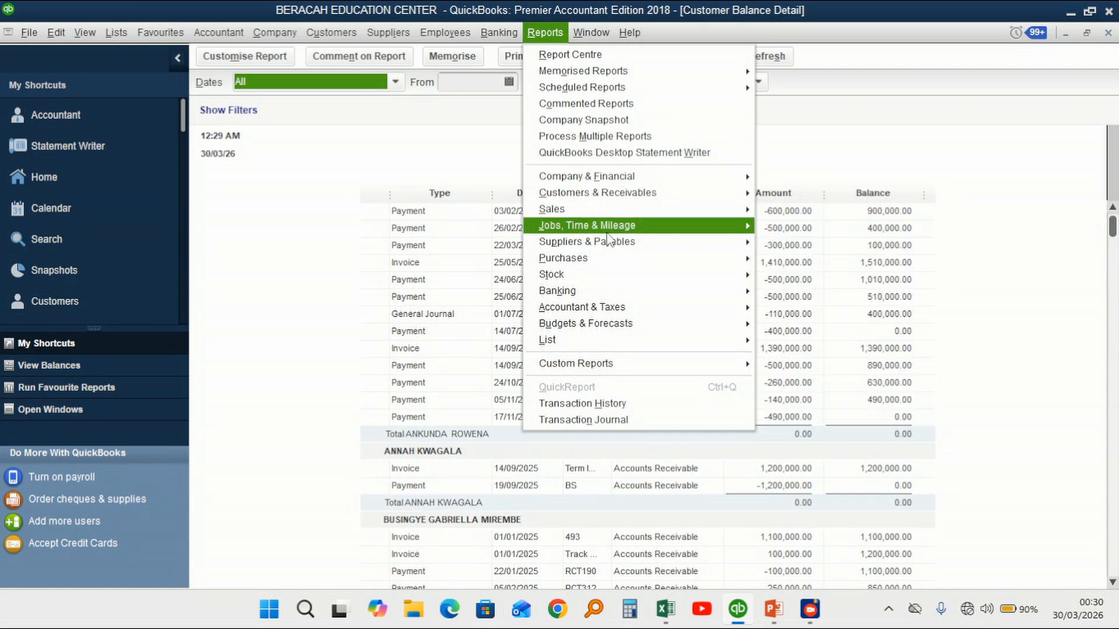
{"action": "mouse_move", "coordinate": [594, 250]}
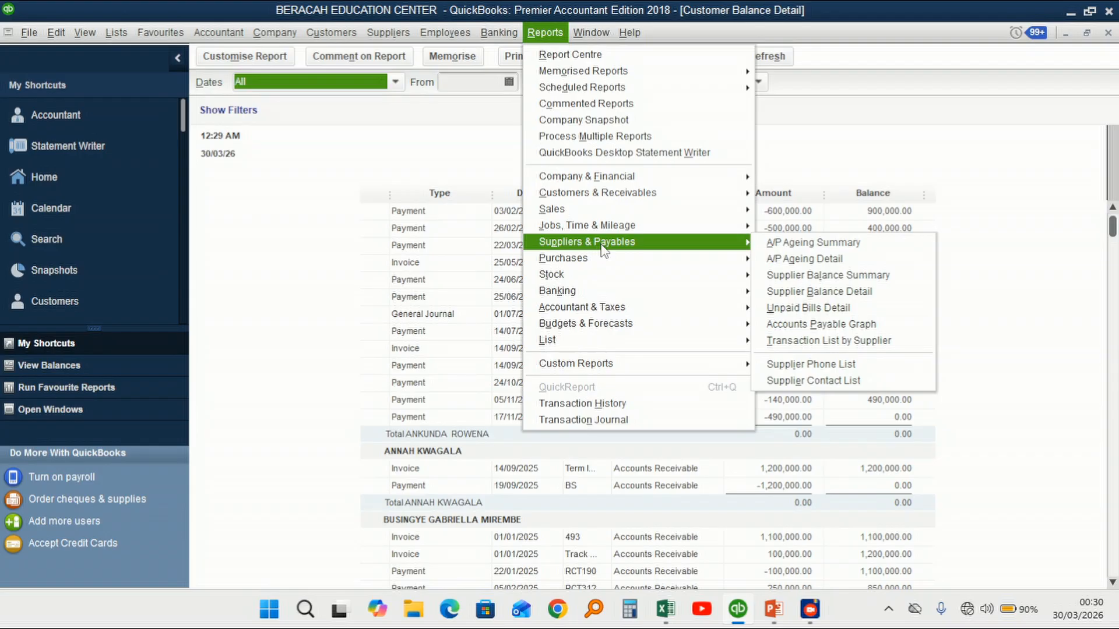
{"action": "left_click", "coordinate": [797, 278]}
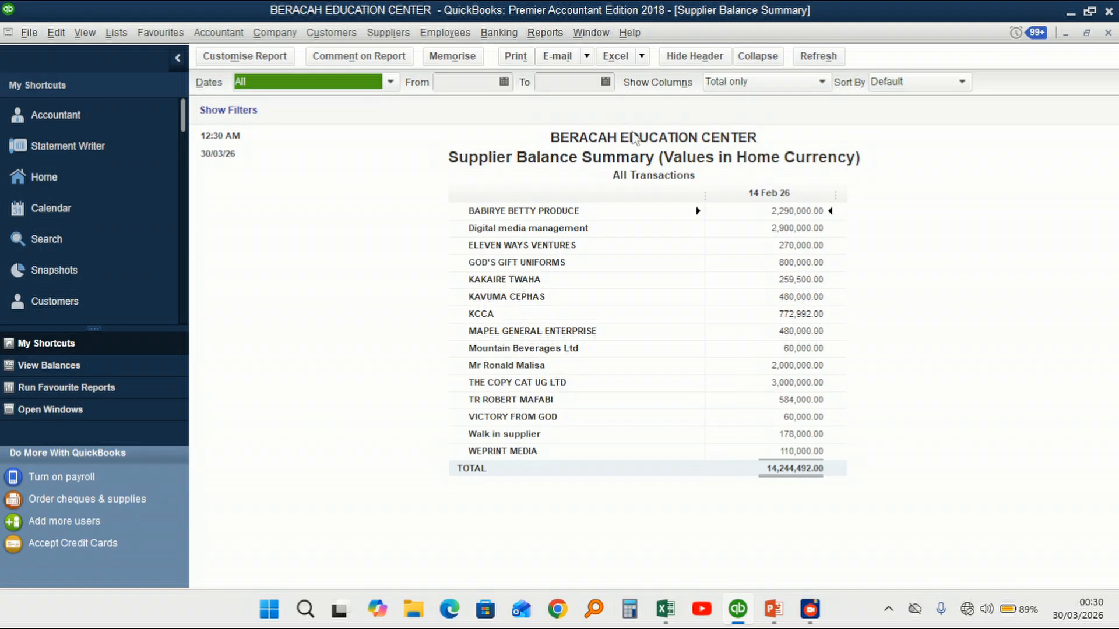
Generate the Budget vs. Actual report using the "FY2025 - Profit & Loss by Account" budget
{"action": "left_click", "coordinate": [542, 33]}
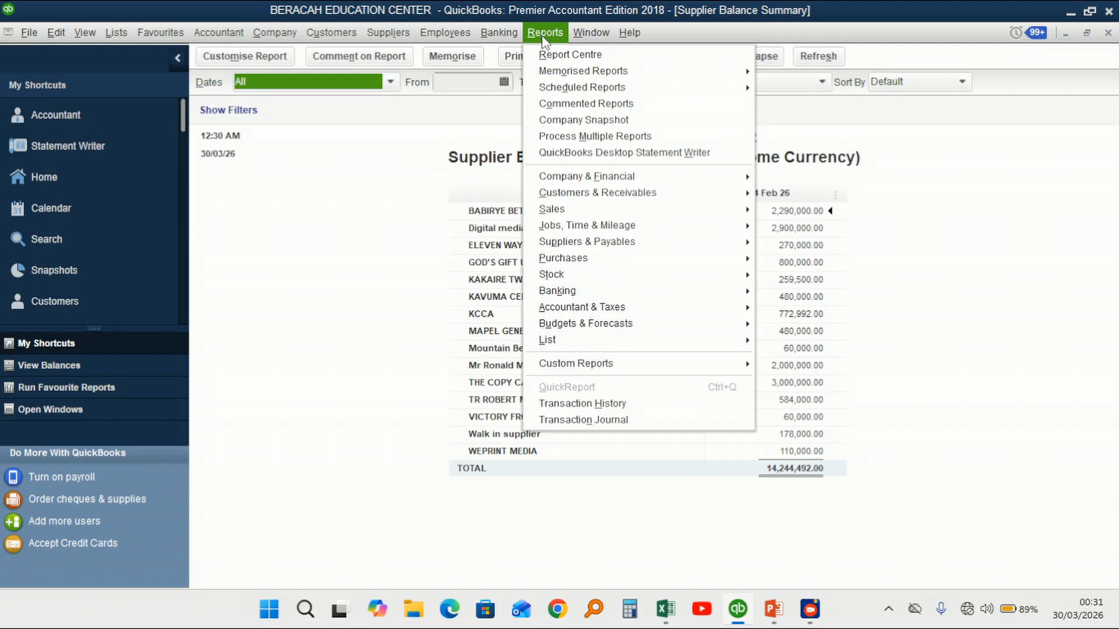
{"action": "mouse_move", "coordinate": [591, 326]}
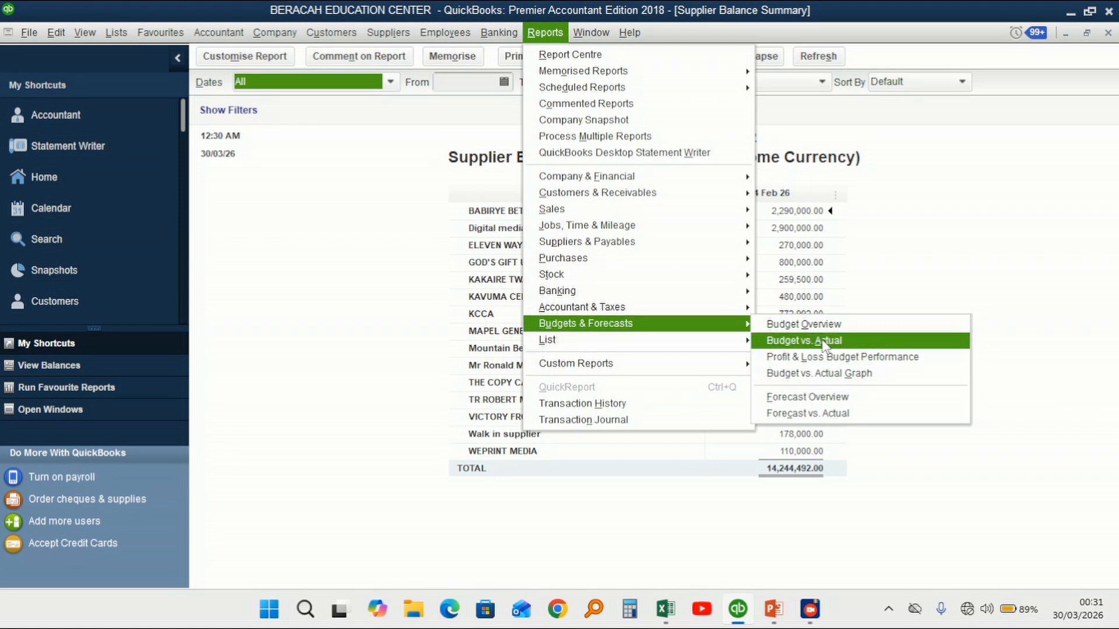
{"action": "left_click", "coordinate": [824, 341]}
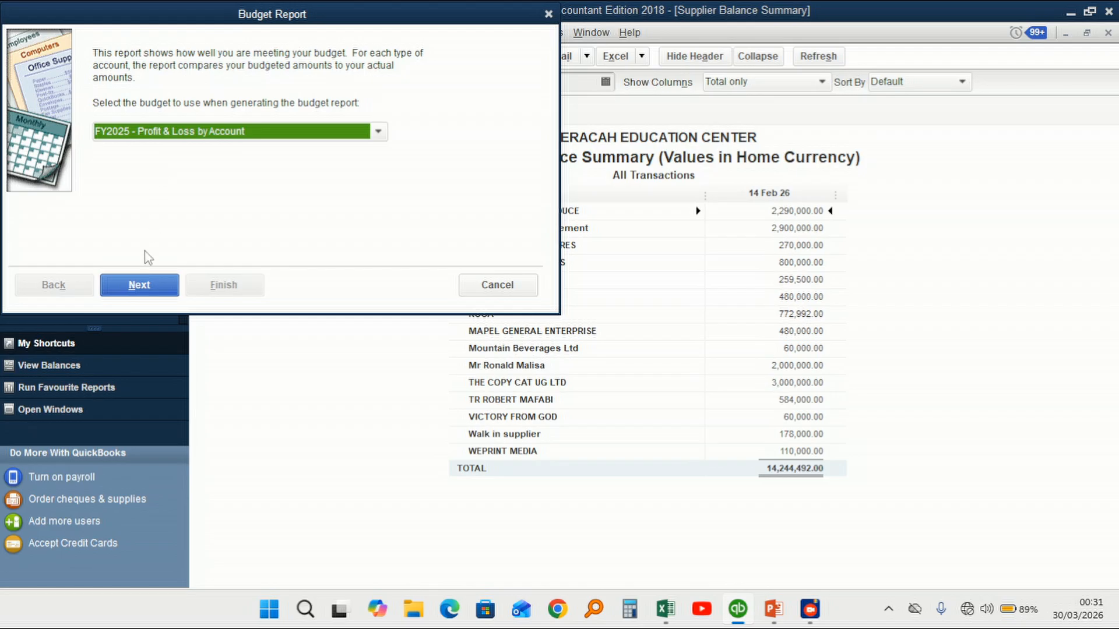
{"action": "left_click", "coordinate": [164, 287]}
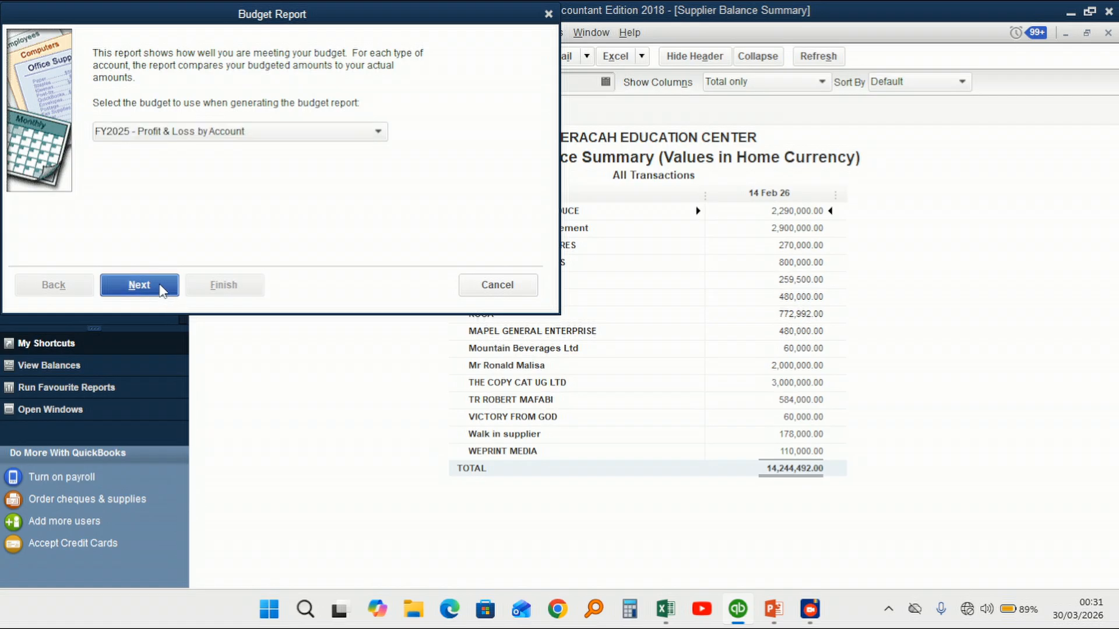
{"action": "left_click", "coordinate": [162, 287]}
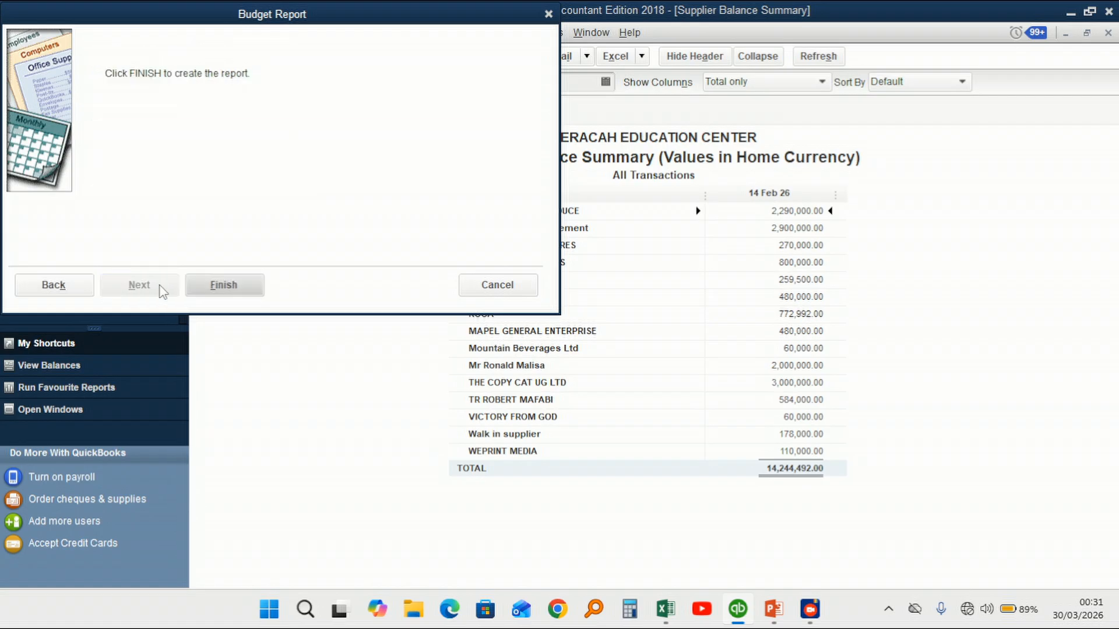
{"action": "left_click", "coordinate": [221, 285]}
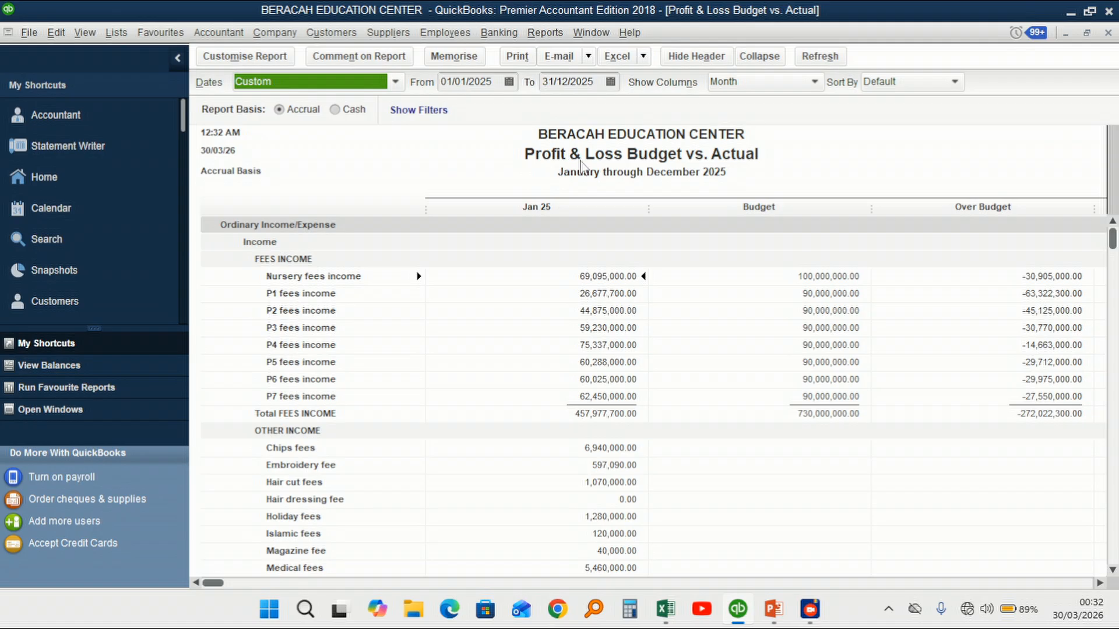
Show the budget report with total-only columns and narrow all columns to the same width
{"action": "left_click", "coordinate": [774, 88]}
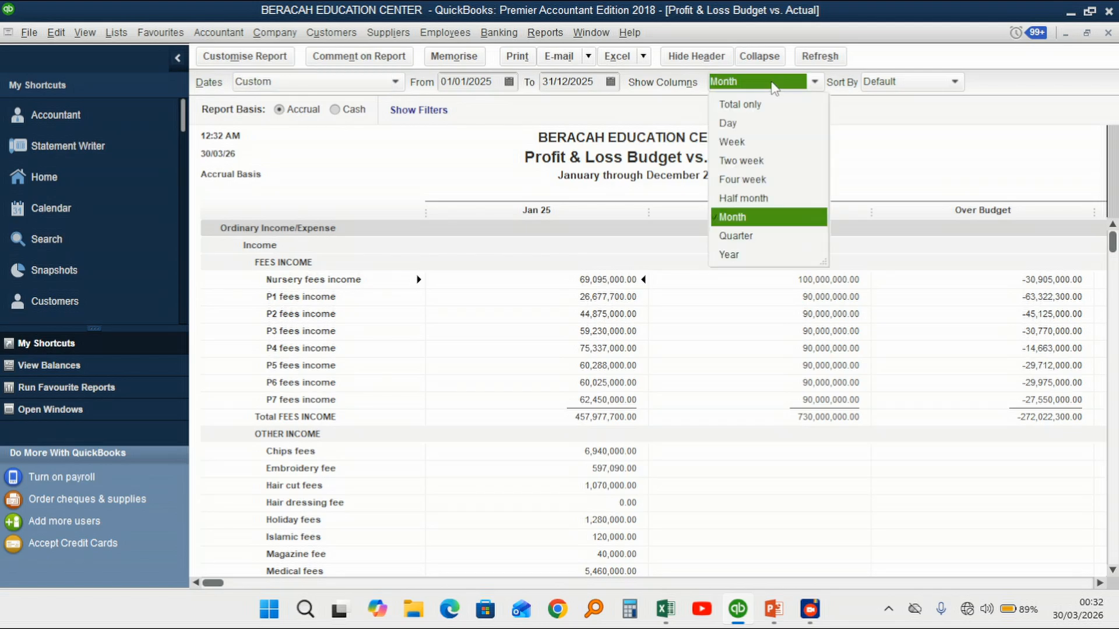
{"action": "left_click", "coordinate": [747, 102]}
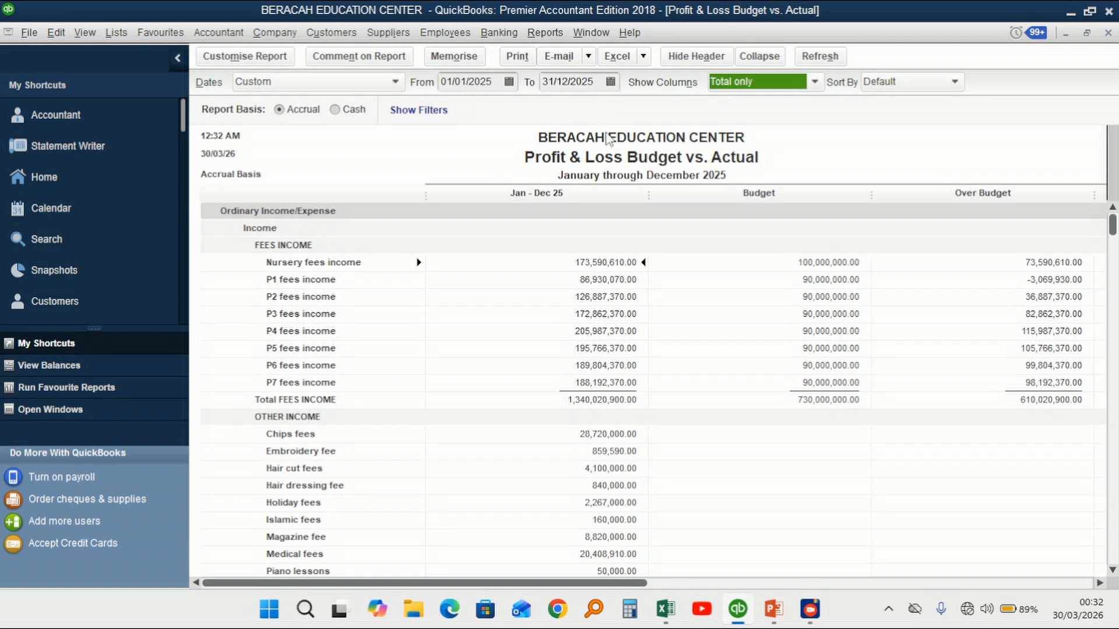
{"action": "left_click_drag", "start_coordinate": [651, 195], "coordinate": [527, 191]}
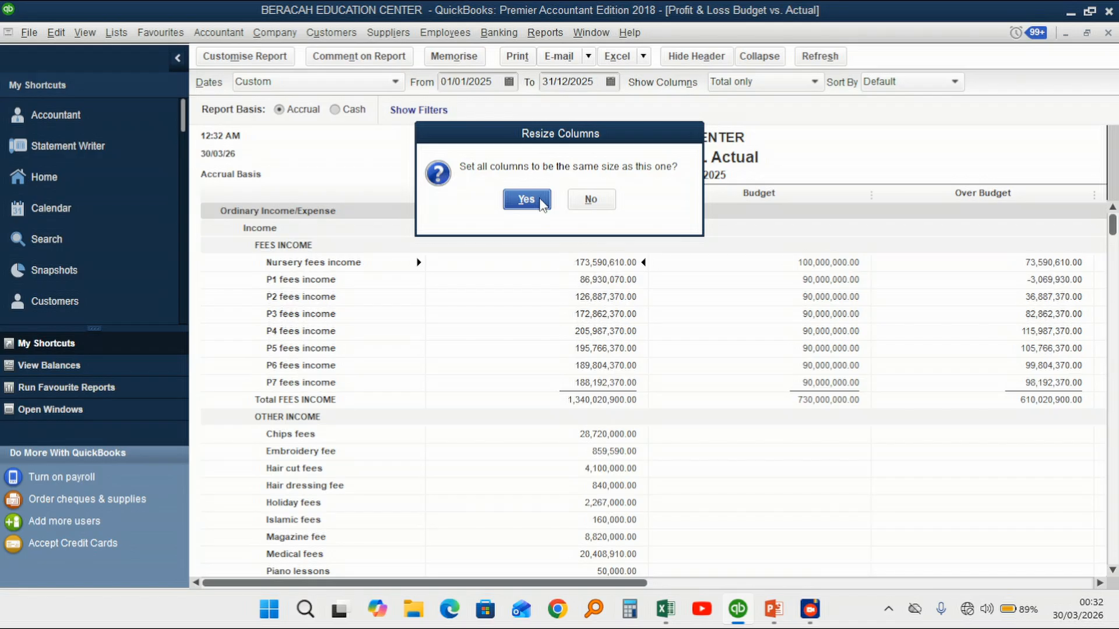
{"action": "left_click", "coordinate": [527, 199]}
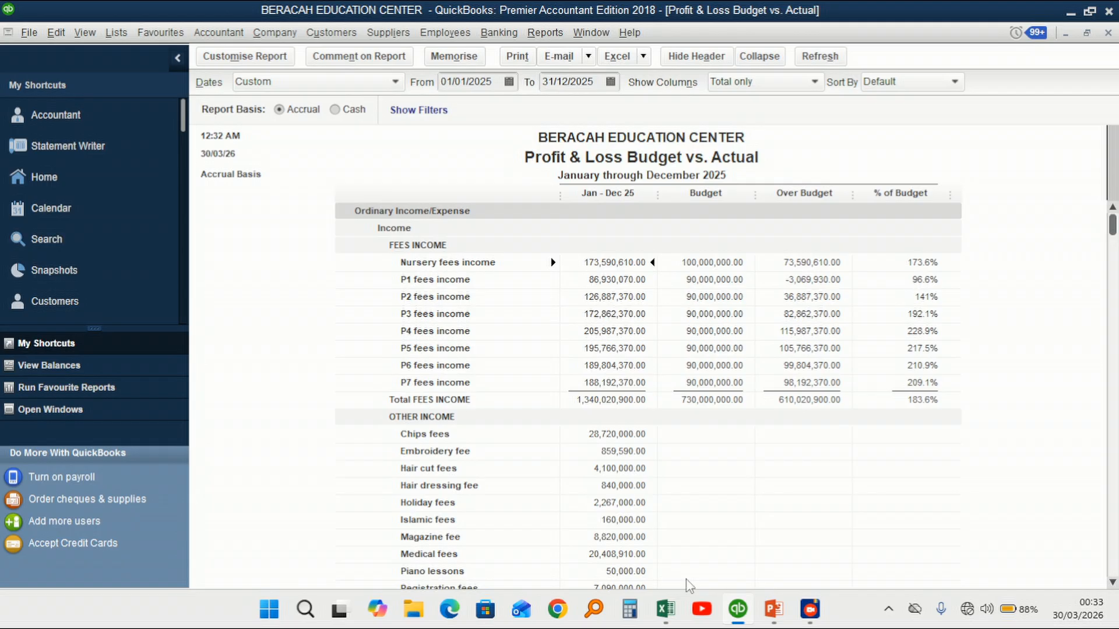
Review actual against budgeted amounts from total income through the expense categories, including the managers' allowances
{"action": "scroll", "coordinate": [635, 460], "scroll_direction": "down", "scroll_amount": 2}
{"action": "scroll", "coordinate": [657, 430], "scroll_direction": "down", "scroll_amount": 8}
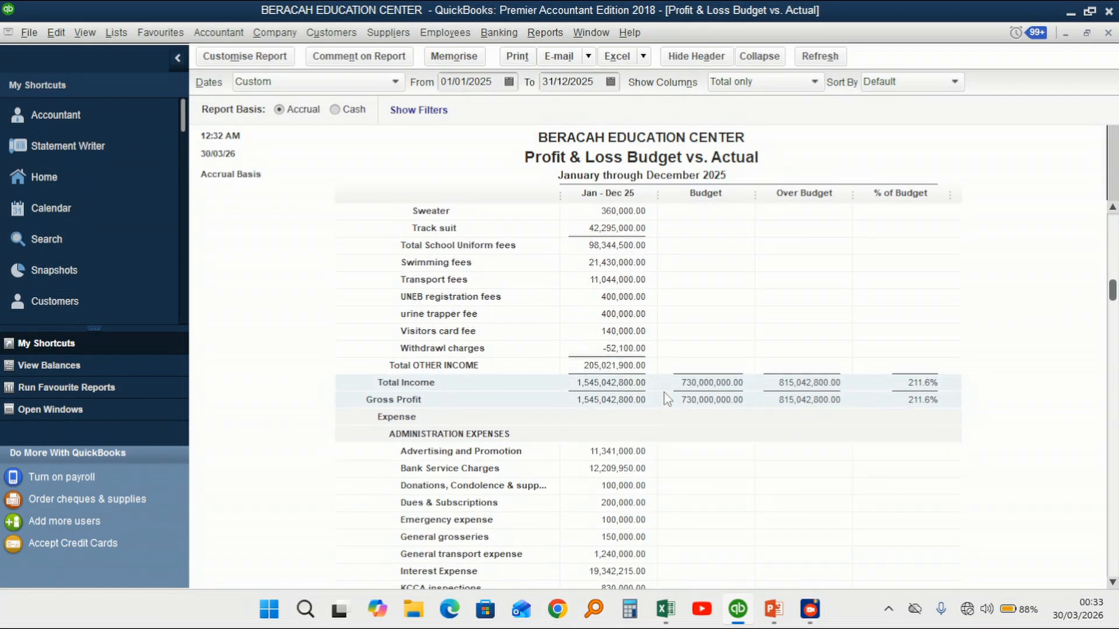
{"action": "scroll", "coordinate": [671, 397], "scroll_direction": "down", "scroll_amount": 7}
{"action": "scroll", "coordinate": [675, 395], "scroll_direction": "down", "scroll_amount": 15}
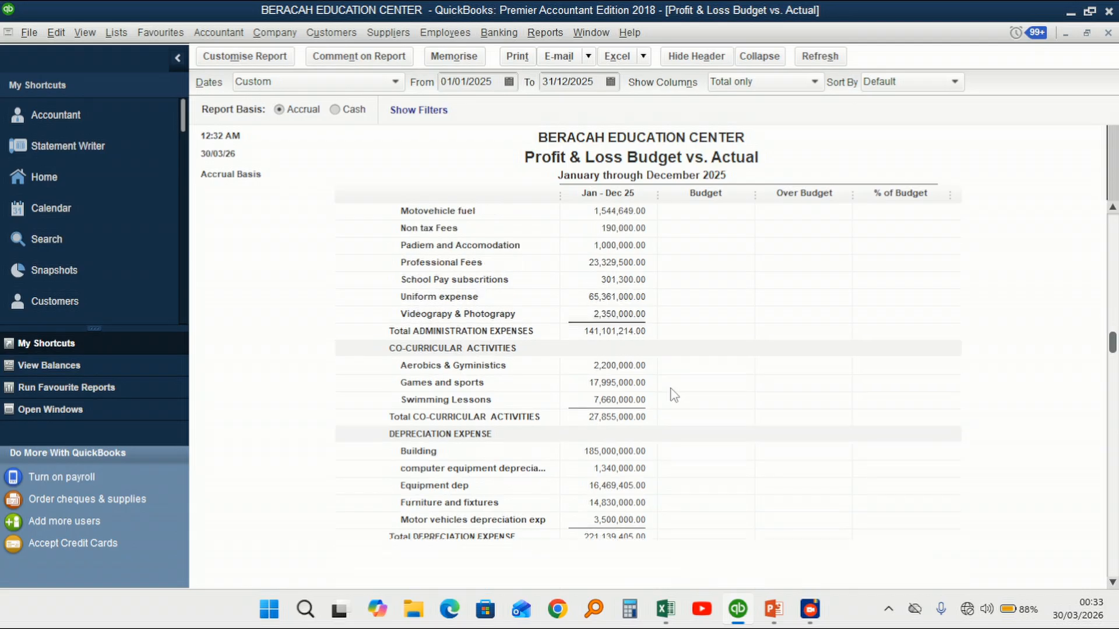
{"action": "scroll", "coordinate": [674, 395], "scroll_direction": "down", "scroll_amount": 9}
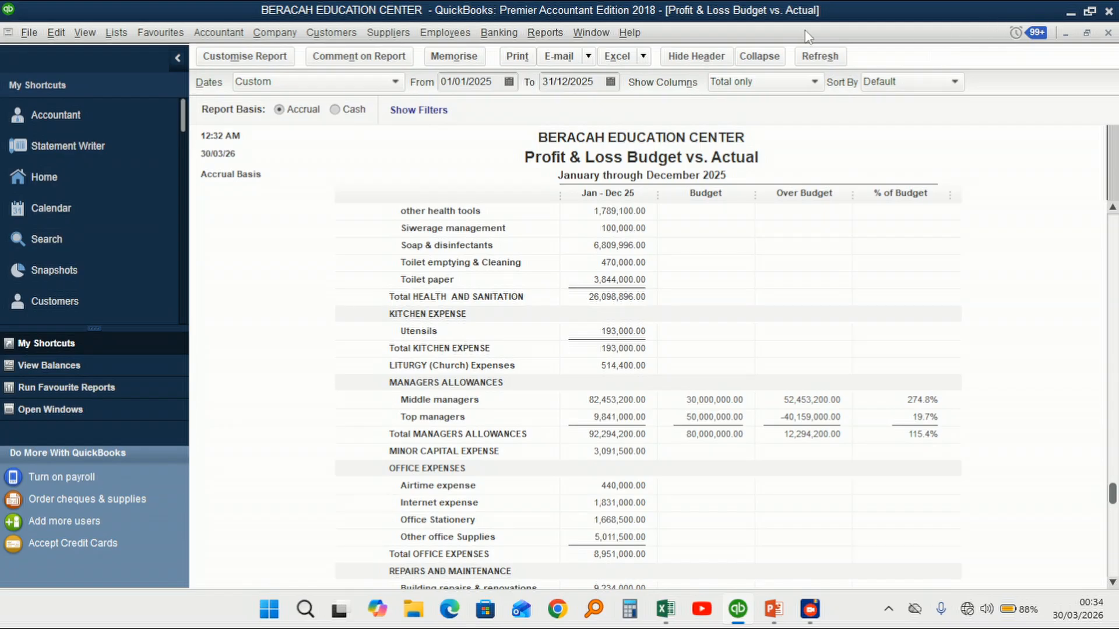
Look through the available purchases, stock and banking reports
{"action": "left_click", "coordinate": [542, 34]}
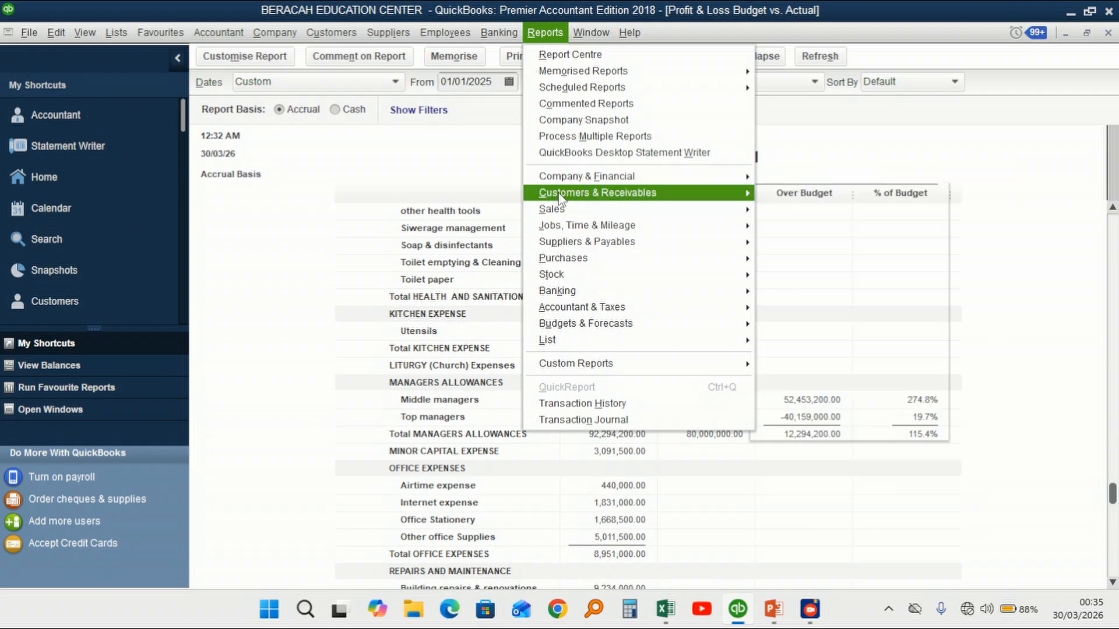
{"action": "mouse_move", "coordinate": [568, 251]}
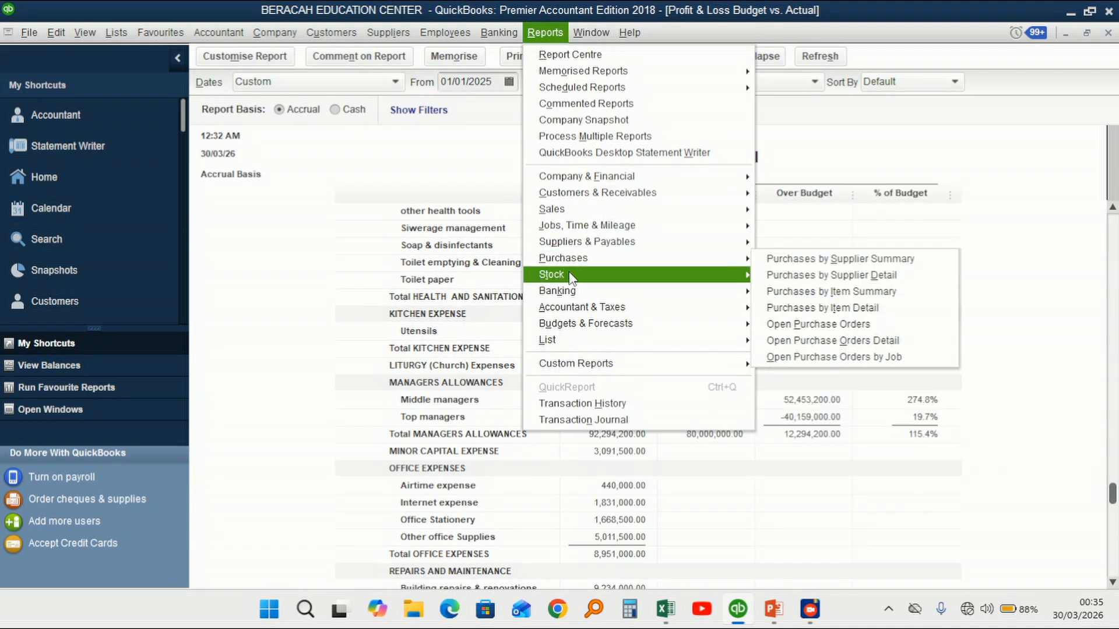
{"action": "mouse_move", "coordinate": [561, 274]}
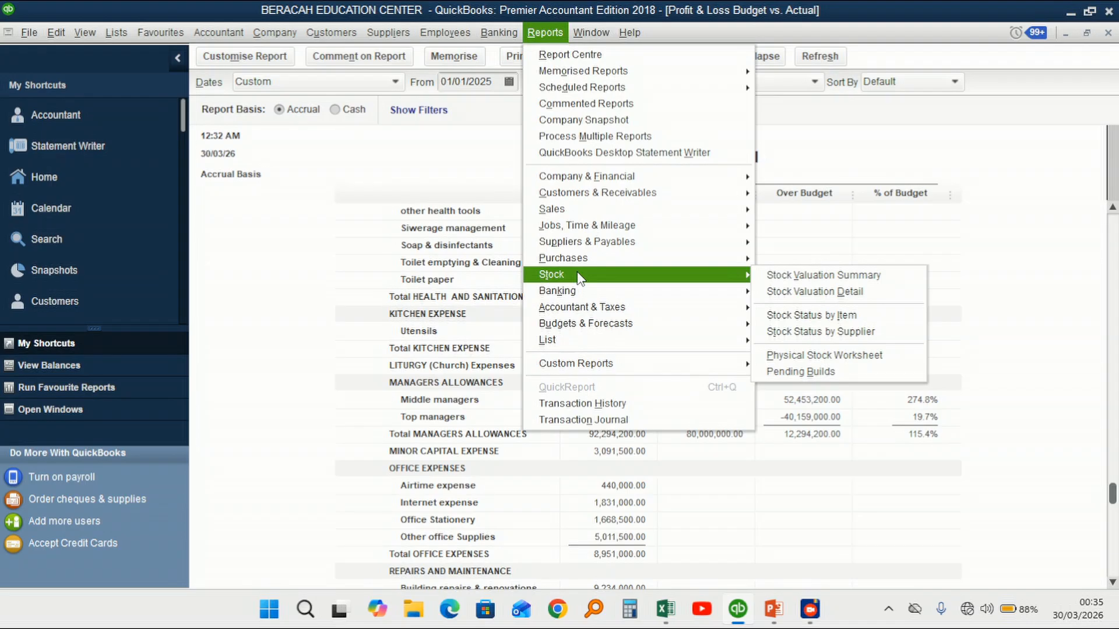
{"action": "mouse_move", "coordinate": [598, 295]}
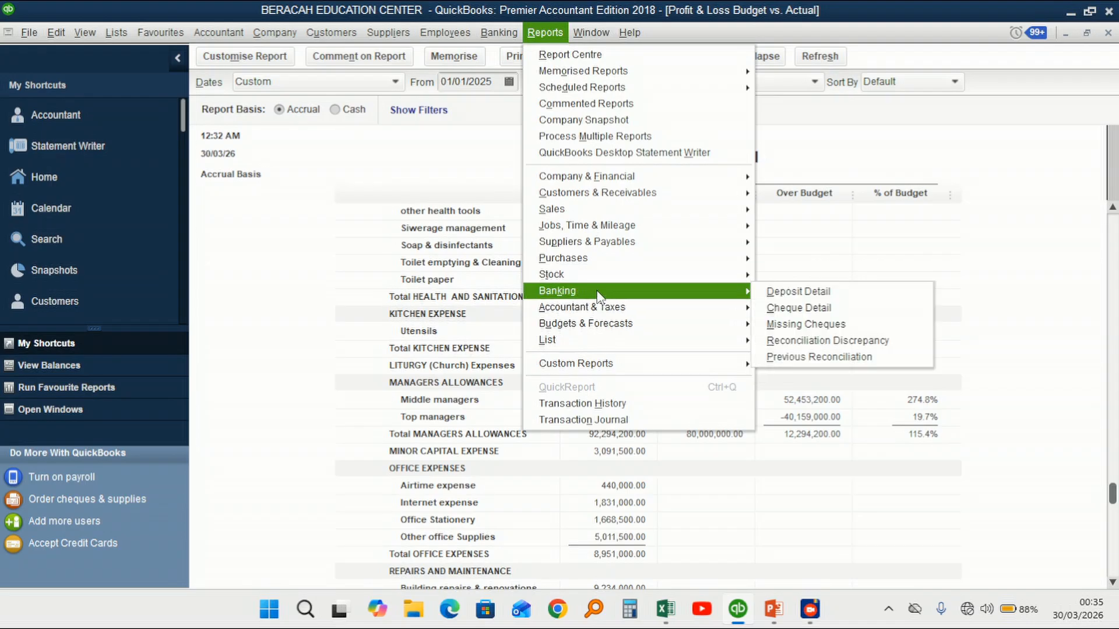